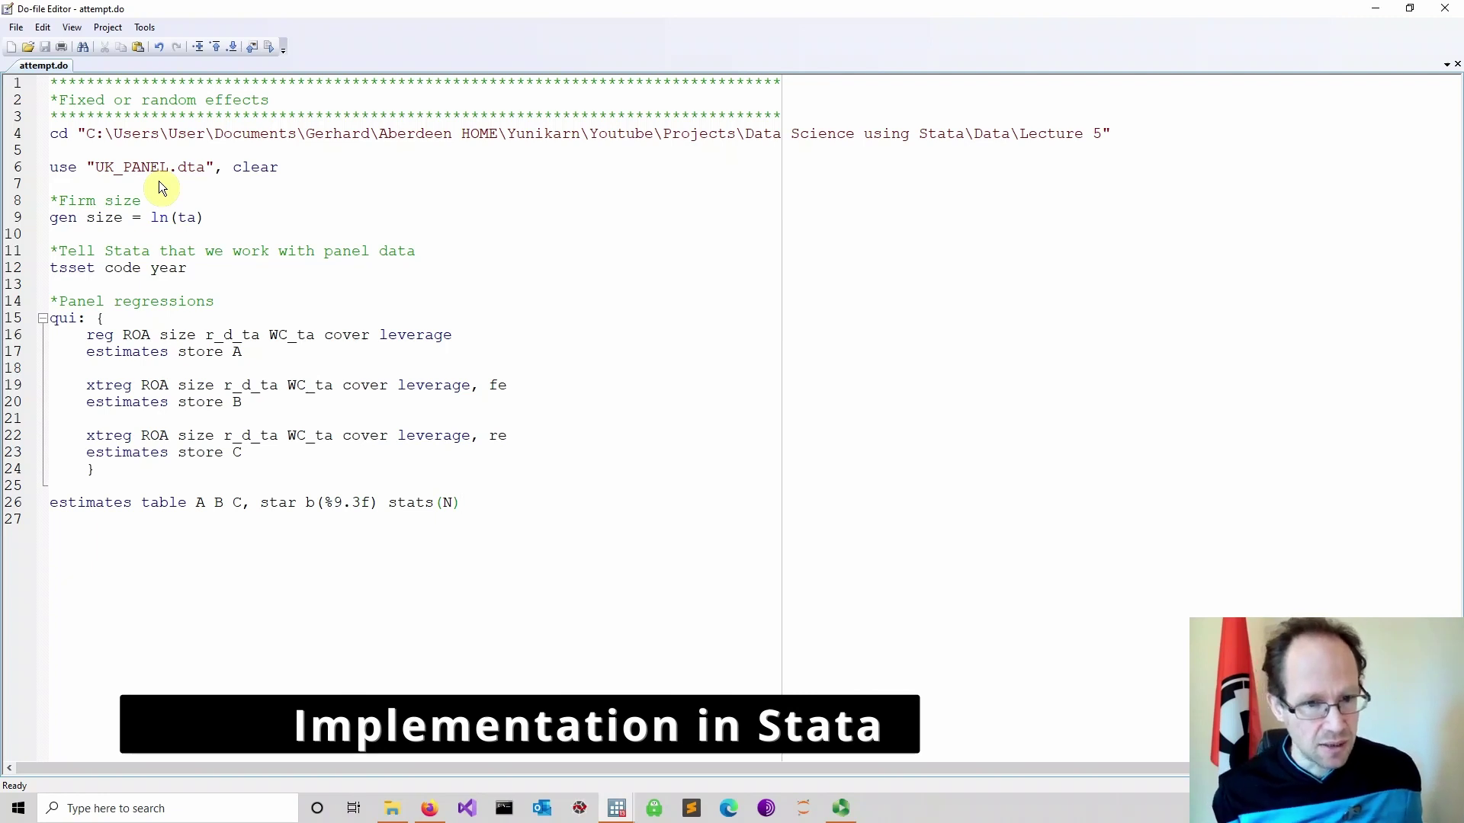
- Add a *Hausman test comment header below the table command
{"action": "key", "text": "Return"}
{"action": "key", "text": "Return"}
{"action": "type", "text": "******************************************************************************** *Hausman test ********************************************************************************"}
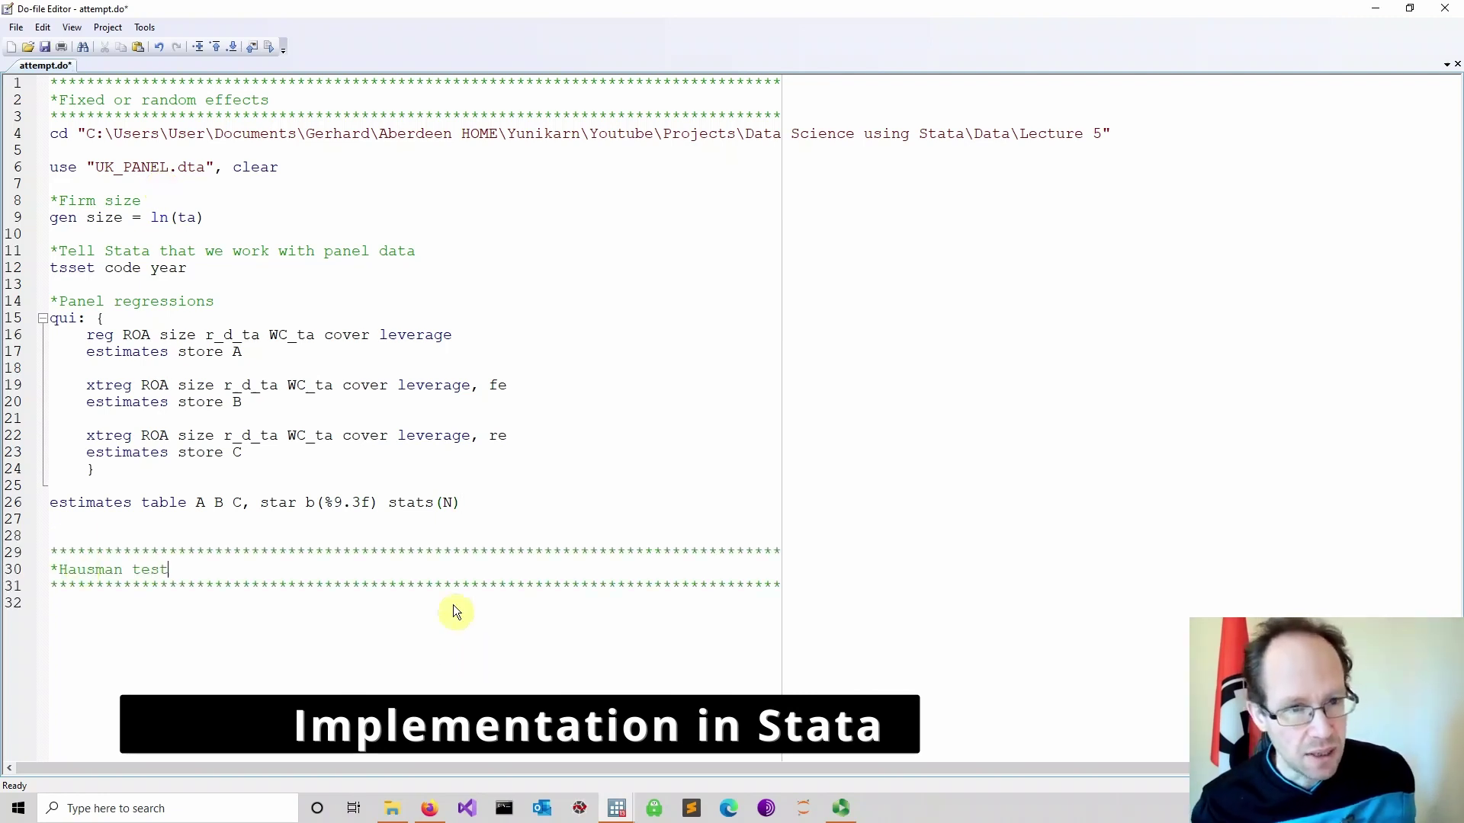
{"action": "left_click", "coordinate": [116, 606]}
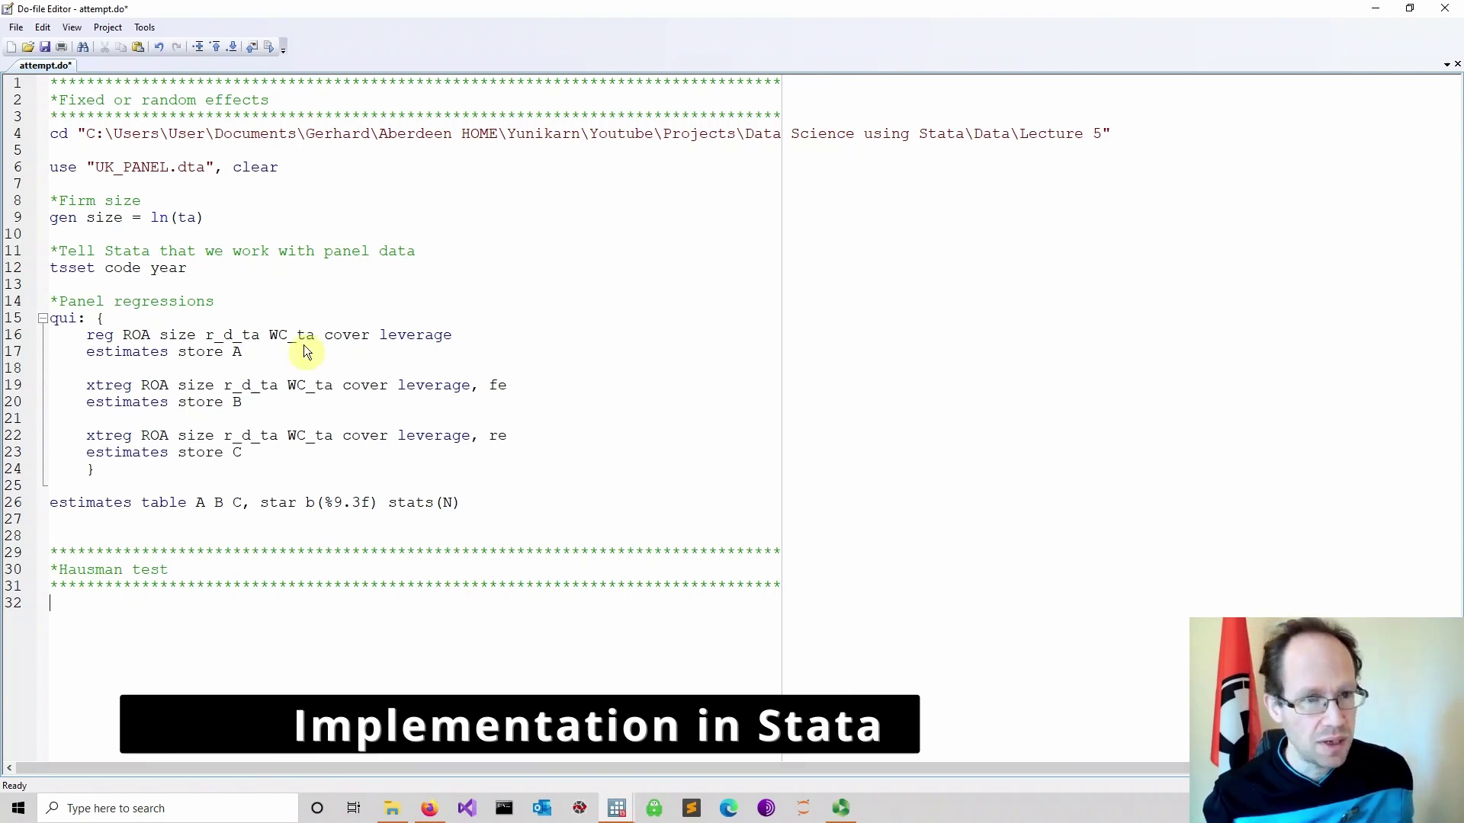
- Copy line 19's fixed-effects xtreg of ROA to line 32 and add 'estimates store FE' below it
{"action": "left_click_drag", "start_coordinate": [509, 388], "coordinate": [88, 393]}
{"action": "key", "text": "ctrl+c"}
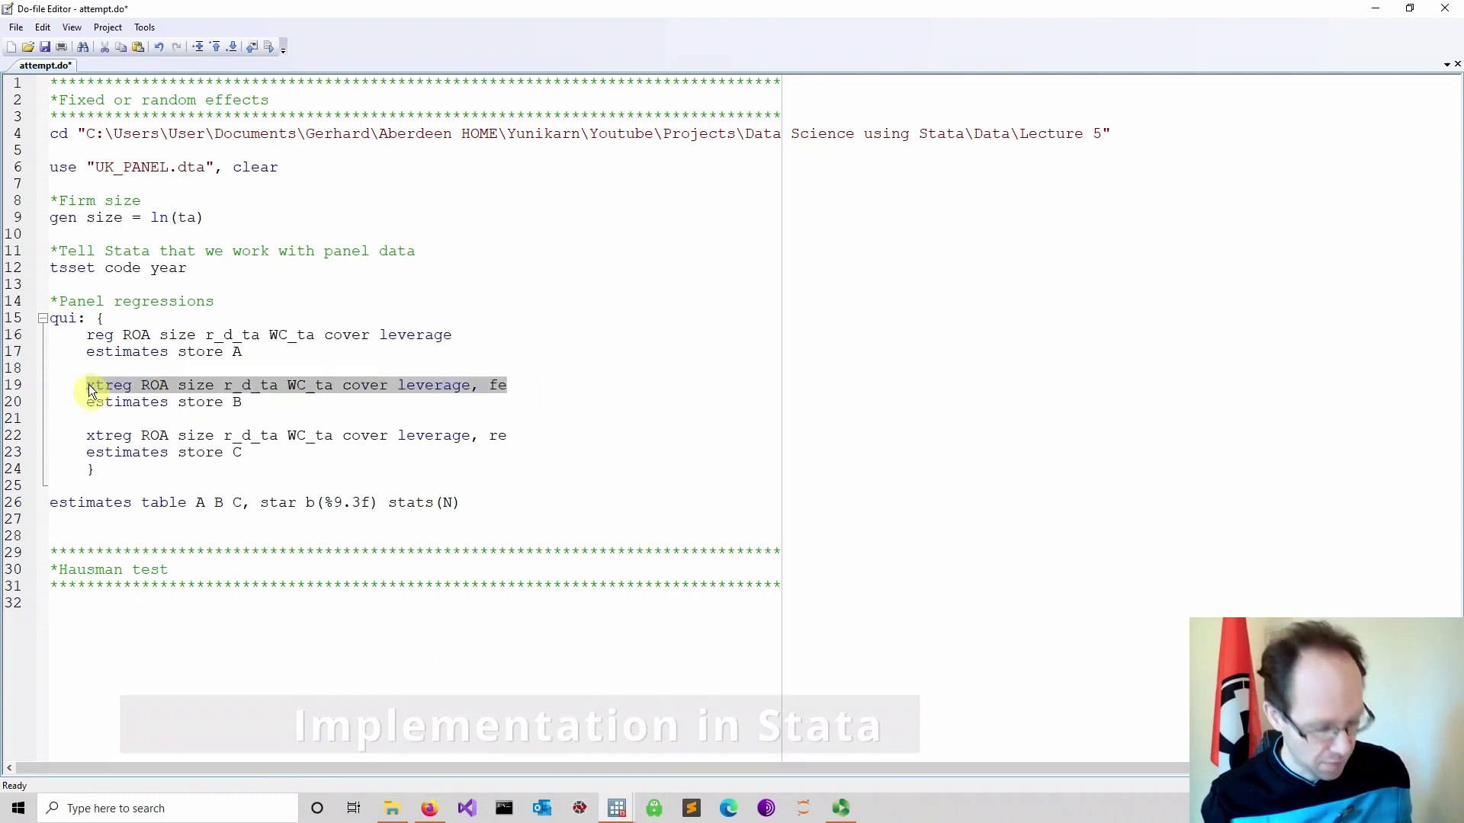
{"action": "left_click", "coordinate": [99, 606]}
{"action": "key", "text": "ctrl+v"}
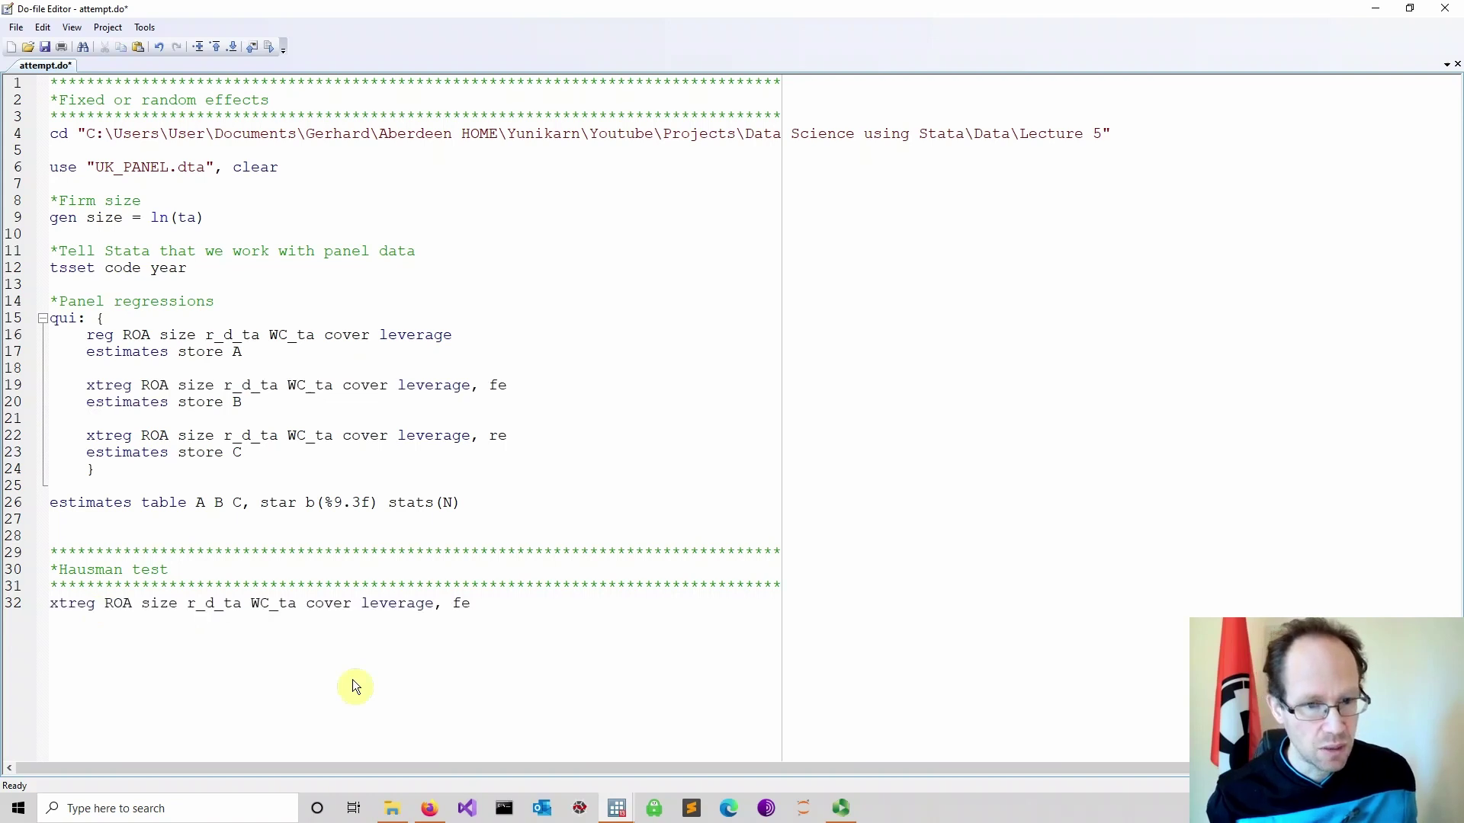
{"action": "key", "text": "Return"}
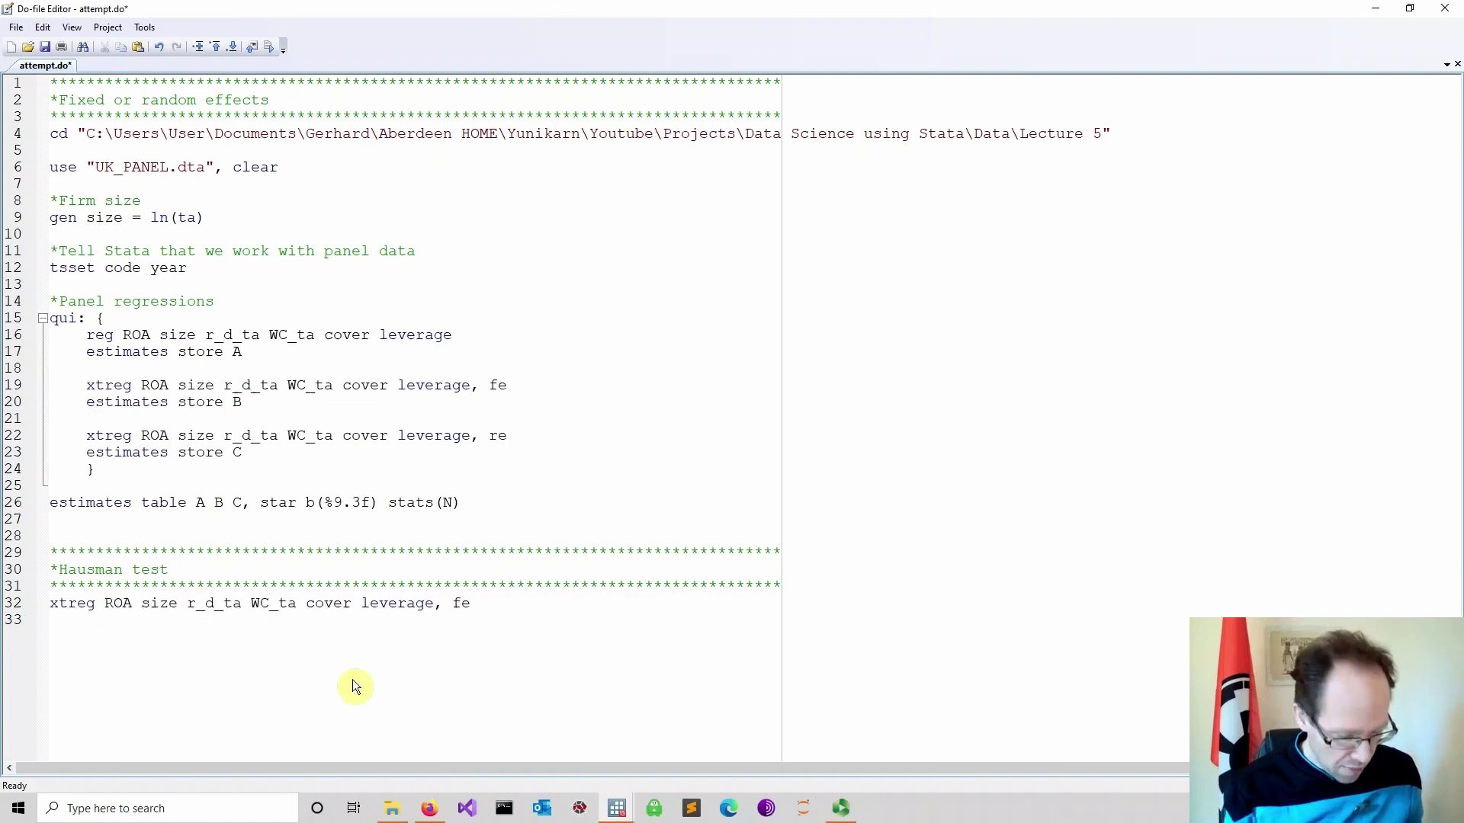
{"action": "type", "text": "e"}
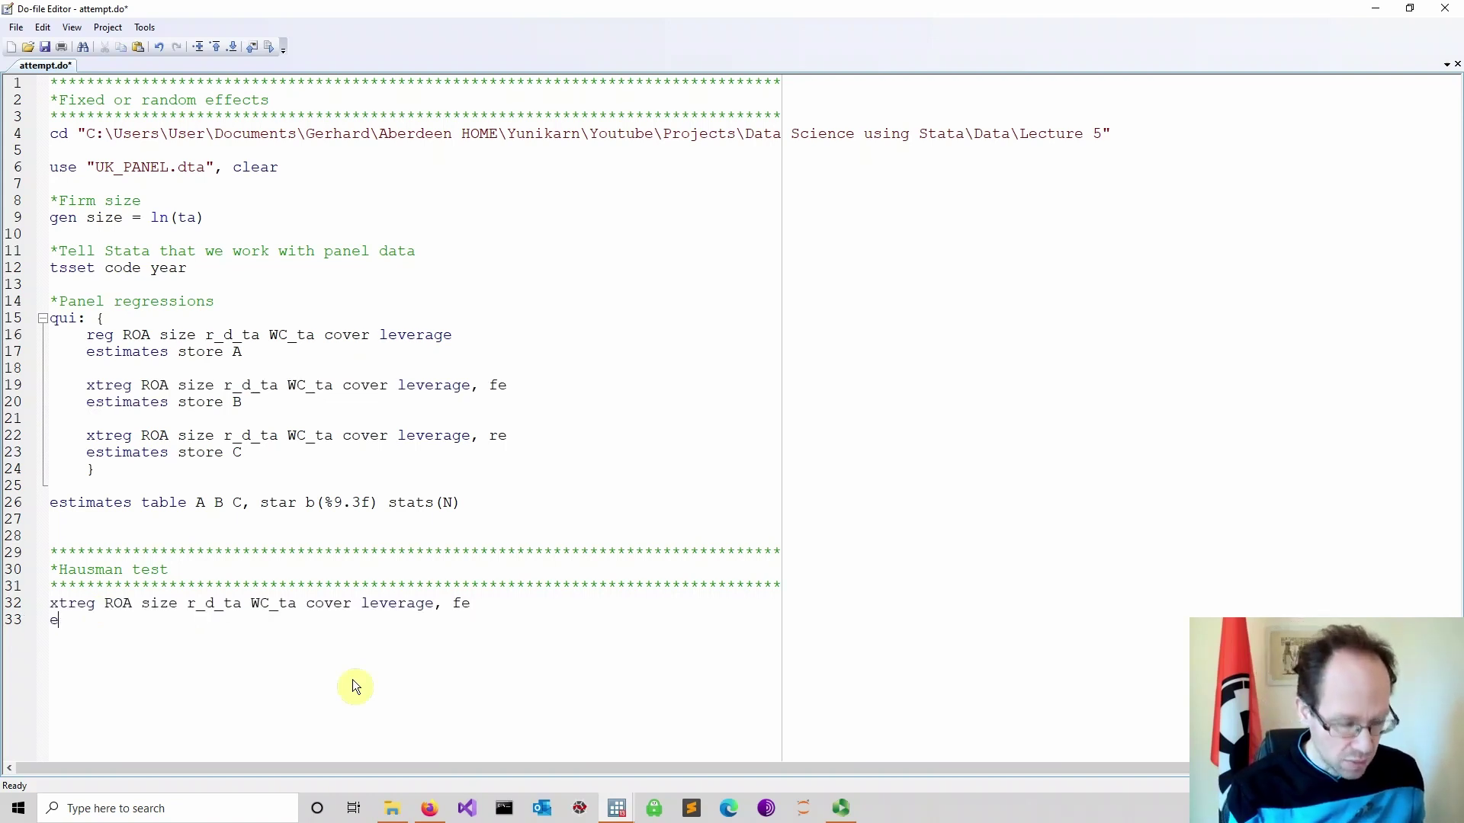
{"action": "type", "text": "stimates store "}
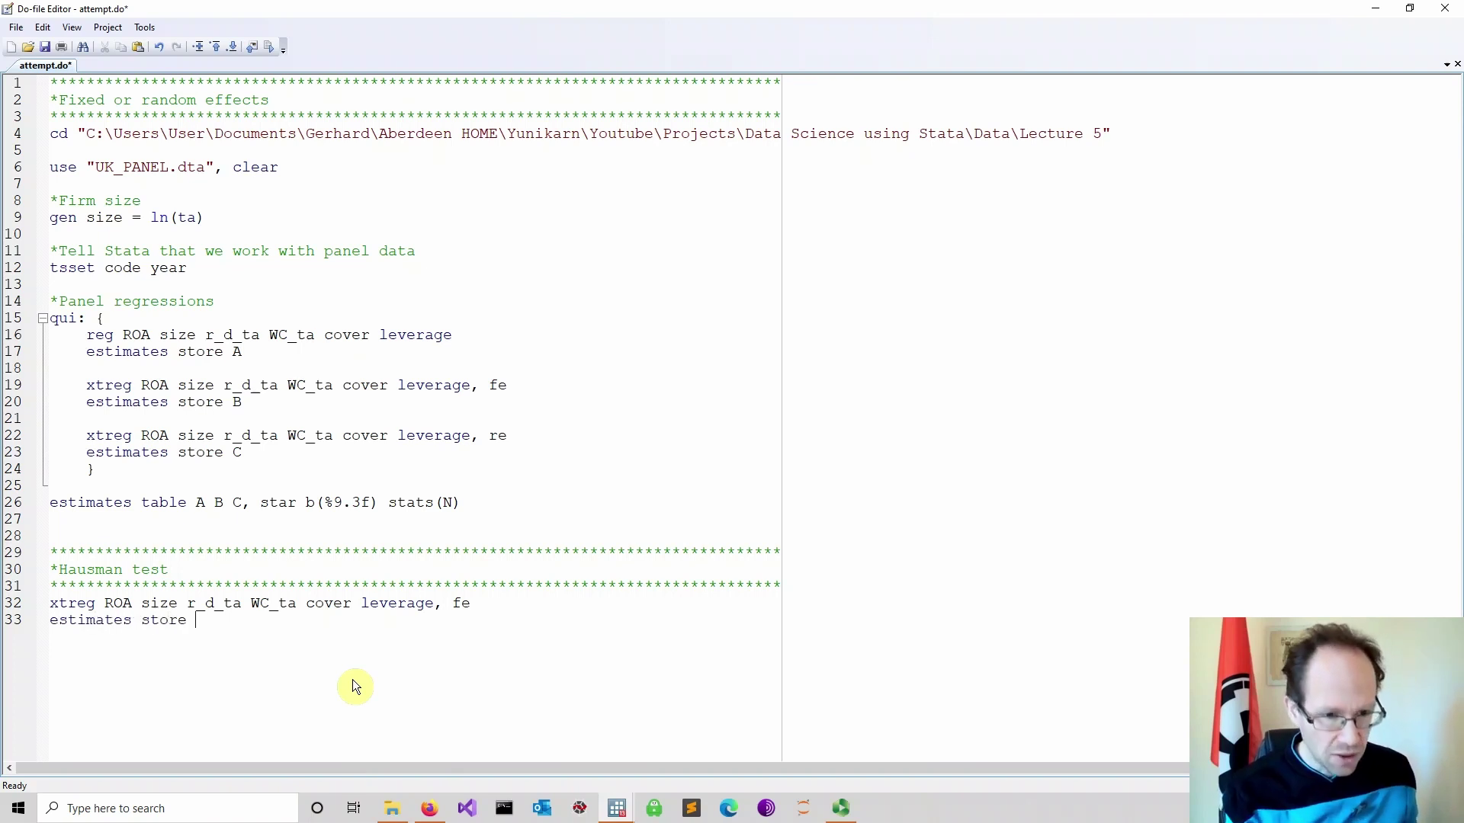
{"action": "type", "text": "FE"}
{"action": "key", "text": "Return"}
{"action": "key", "text": "Return"}
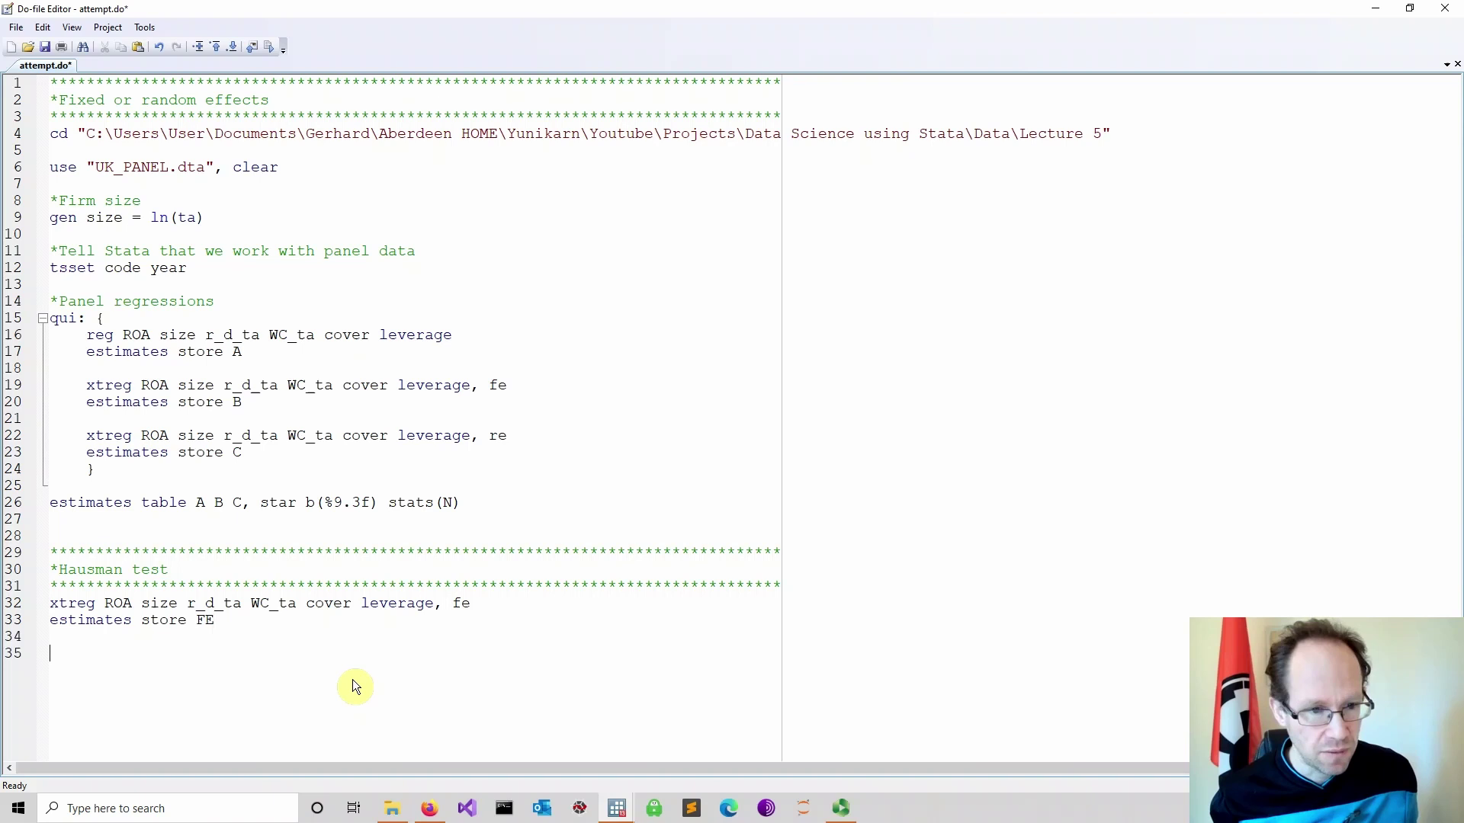
- Duplicate the fixed-effects regression from line 32 onto line 35 for the random-effects version
{"action": "left_click_drag", "start_coordinate": [487, 606], "coordinate": [43, 610]}
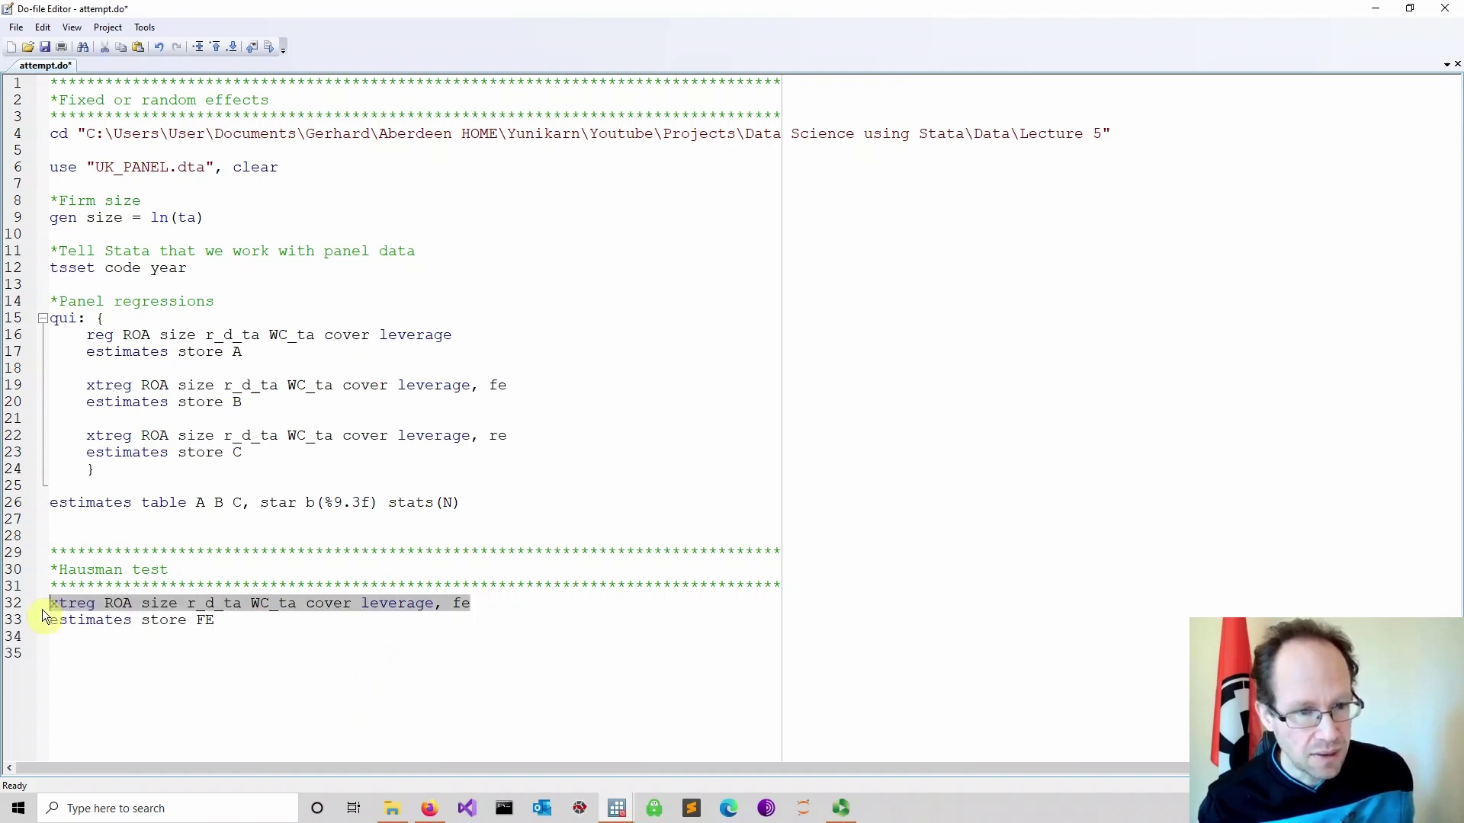
{"action": "key", "text": "ctrl+c"}
{"action": "left_click", "coordinate": [107, 674]}
{"action": "key", "text": "ctrl+v"}
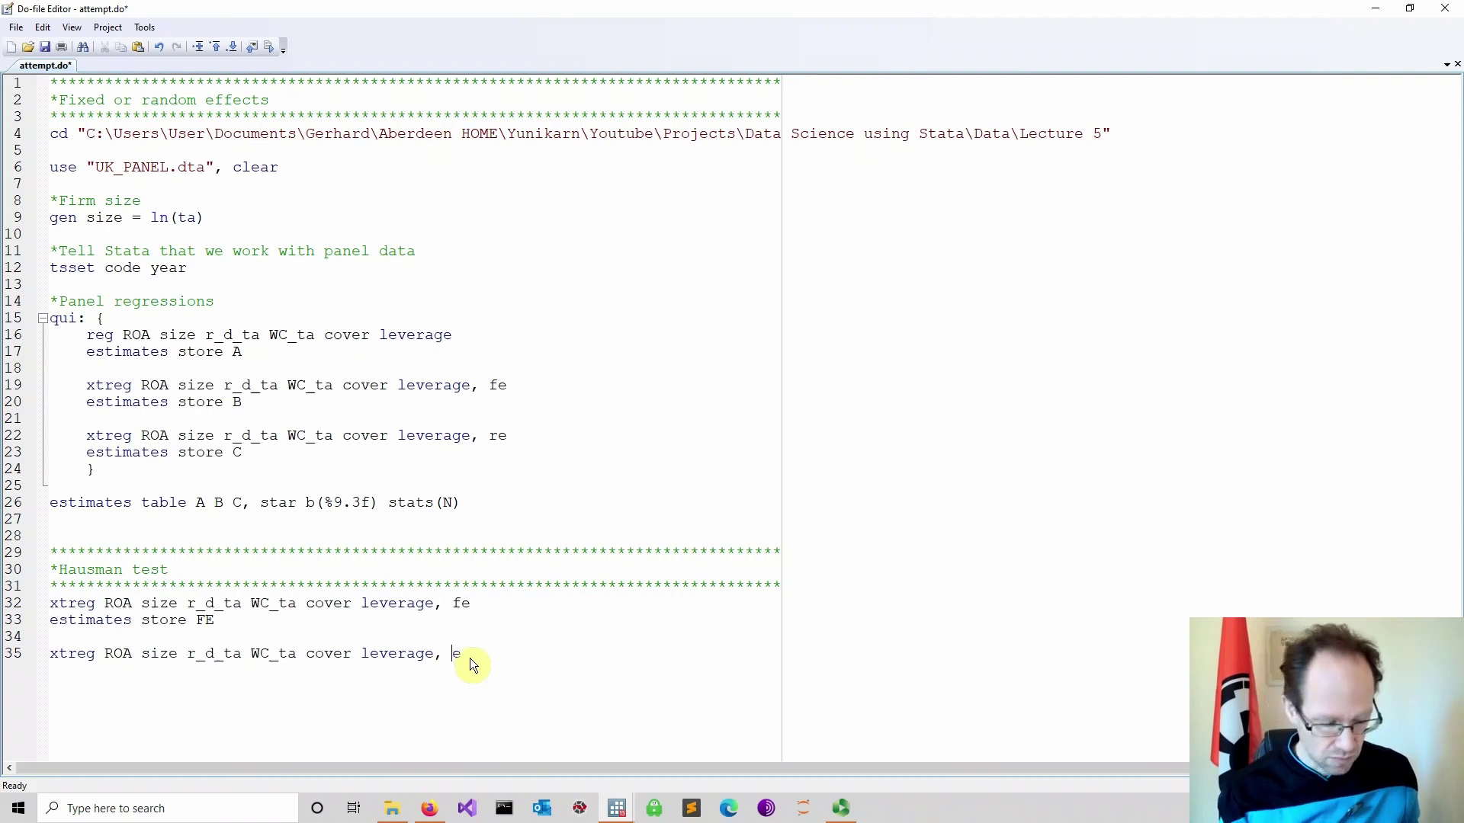
- Write the test command 'hausman FE , sigmamore' on the line below
{"action": "key", "text": "Return"}
{"action": "key", "text": "Return"}
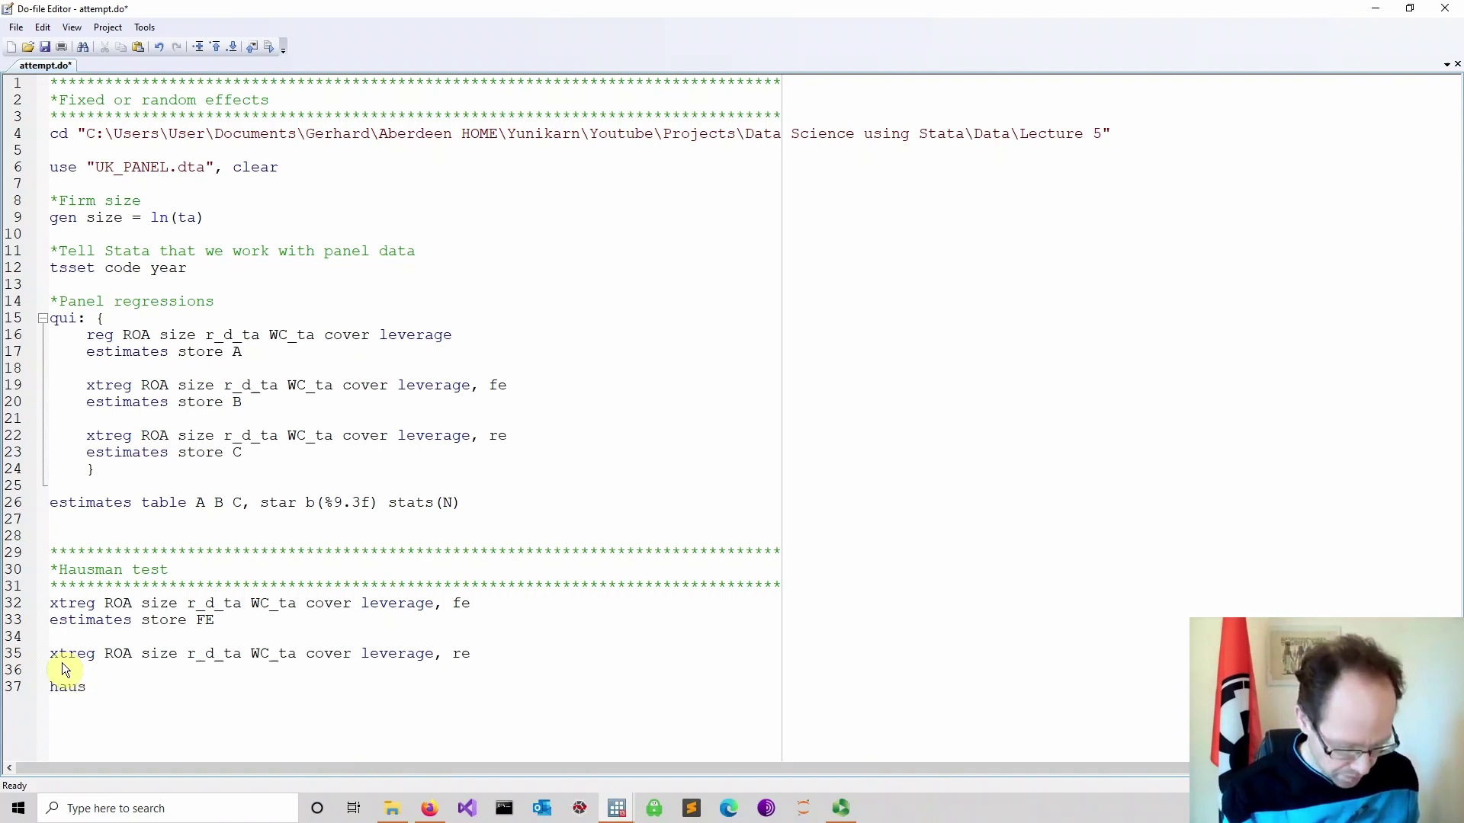
{"action": "type", "text": "hausman FE ."}
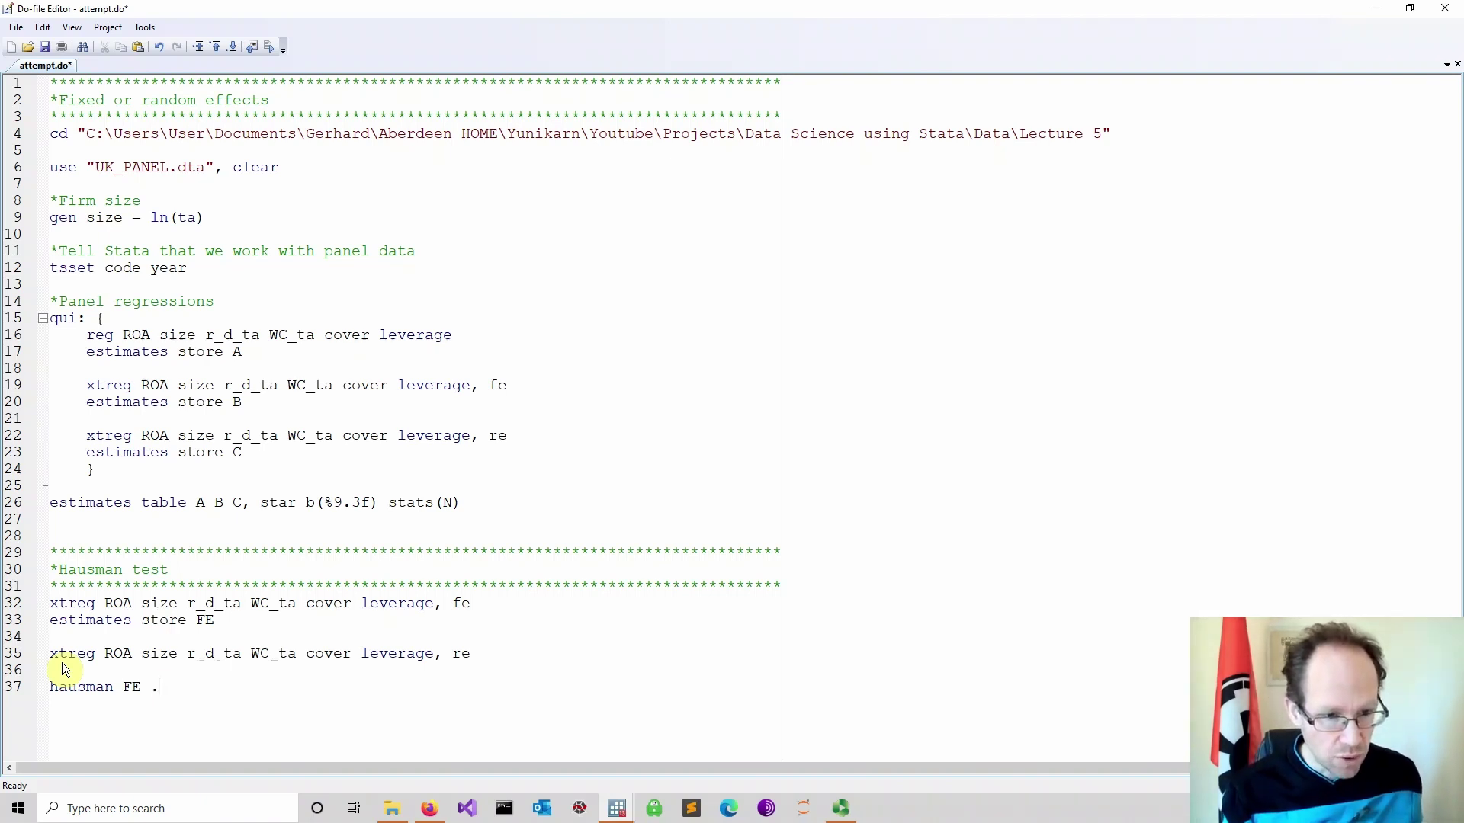
{"action": "type", "text": ","}
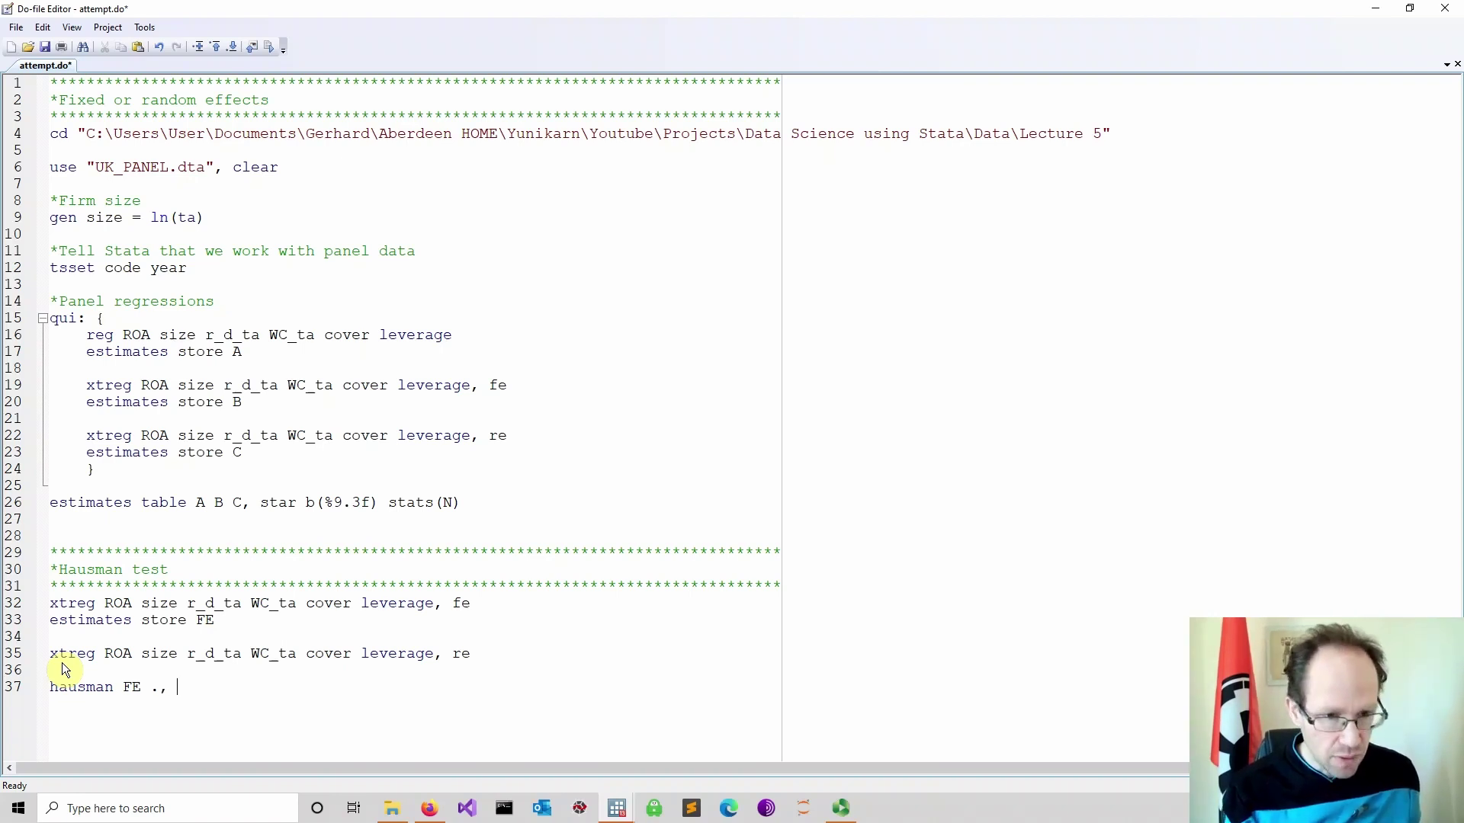
{"action": "type", "text": " sigm"}
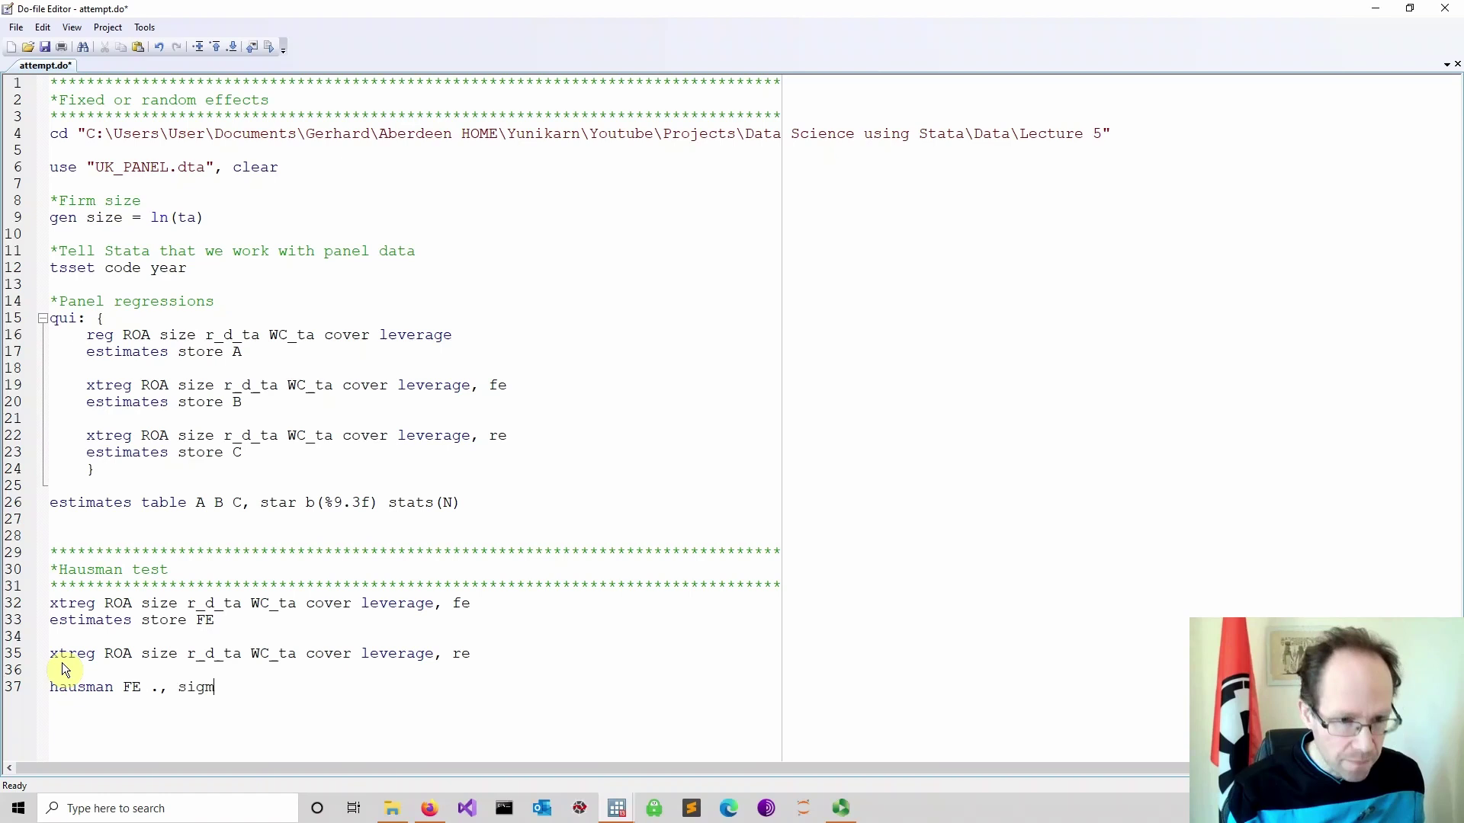
{"action": "type", "text": "amore"}
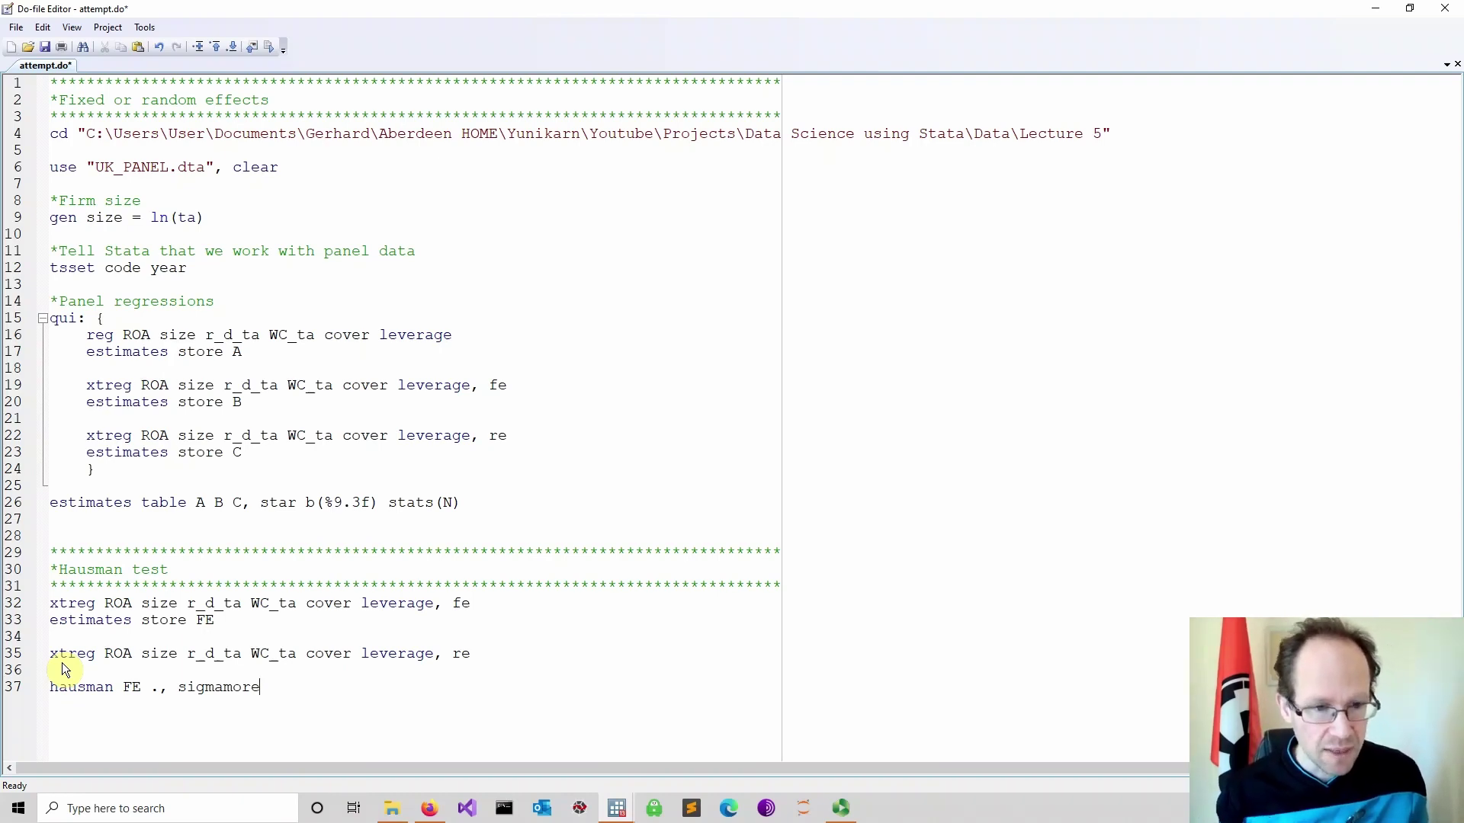
- Review the Hausman output: the r_d_ta row, the null hypothesis, and Prob>chi2 = 0.0000
{"action": "key", "text": "Return"}
{"action": "key", "text": "Return"}
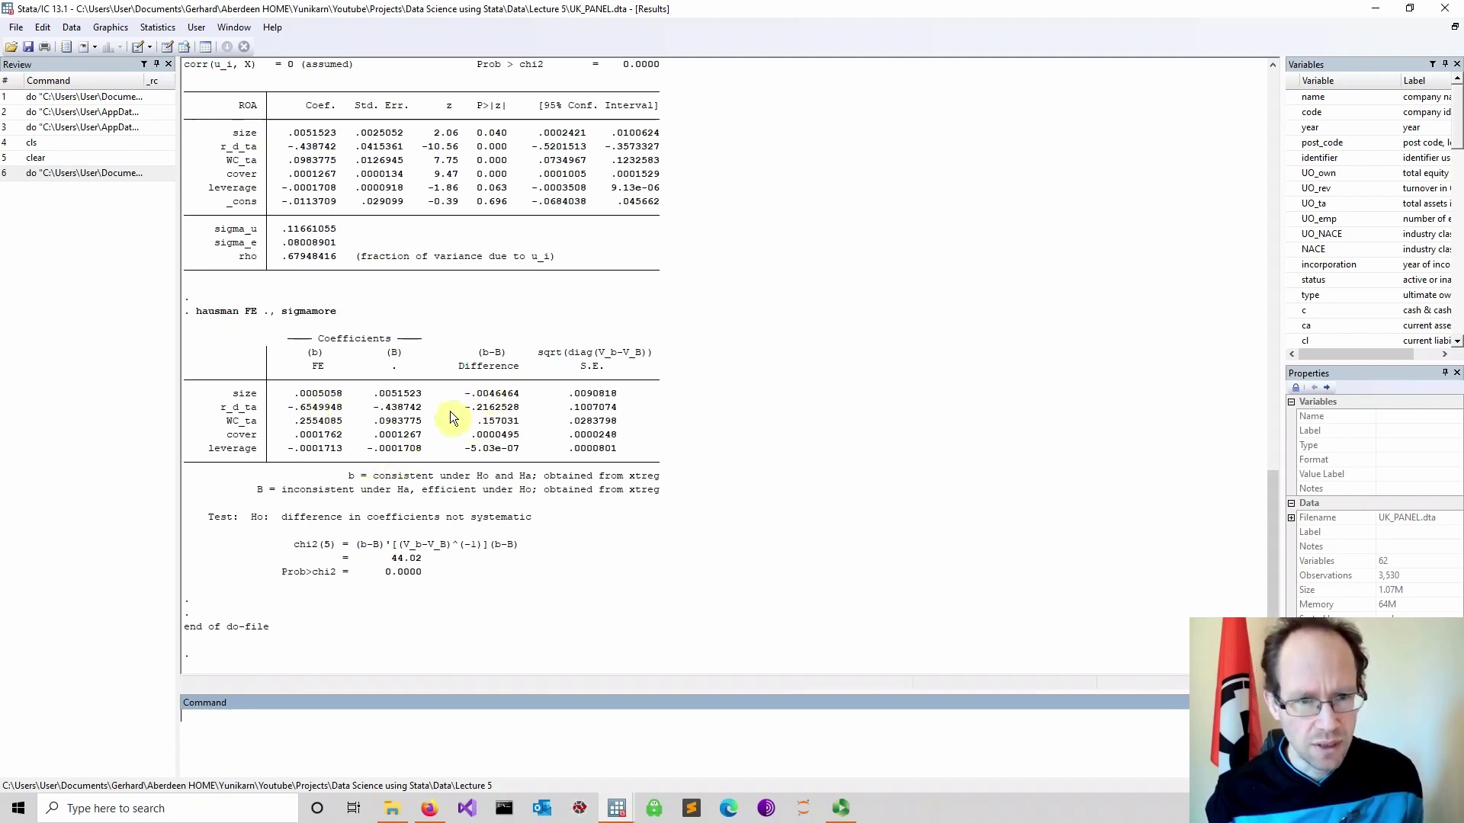
{"action": "left_click_drag", "start_coordinate": [214, 407], "coordinate": [616, 413]}
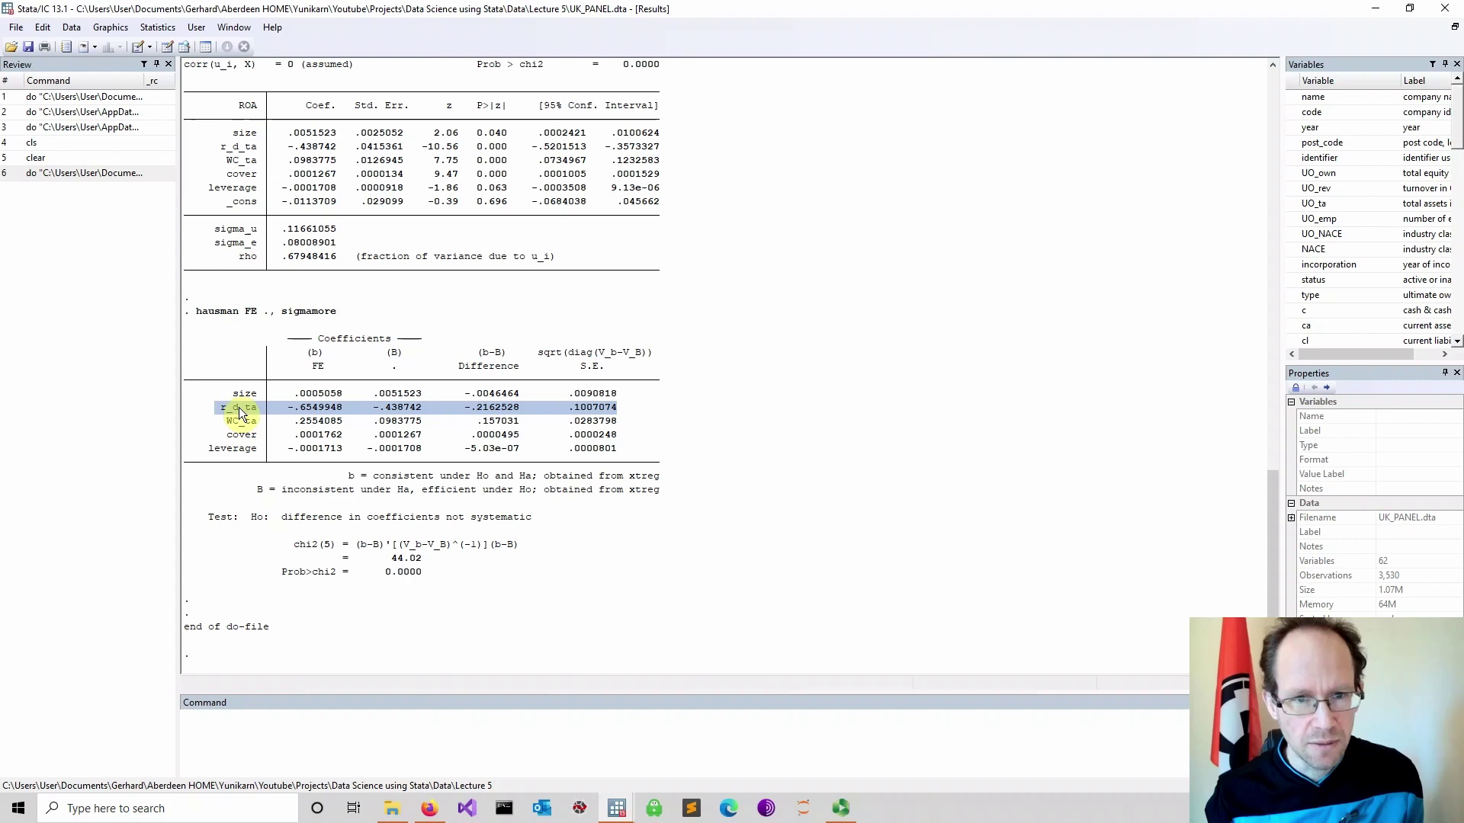
{"action": "left_click", "coordinate": [498, 414]}
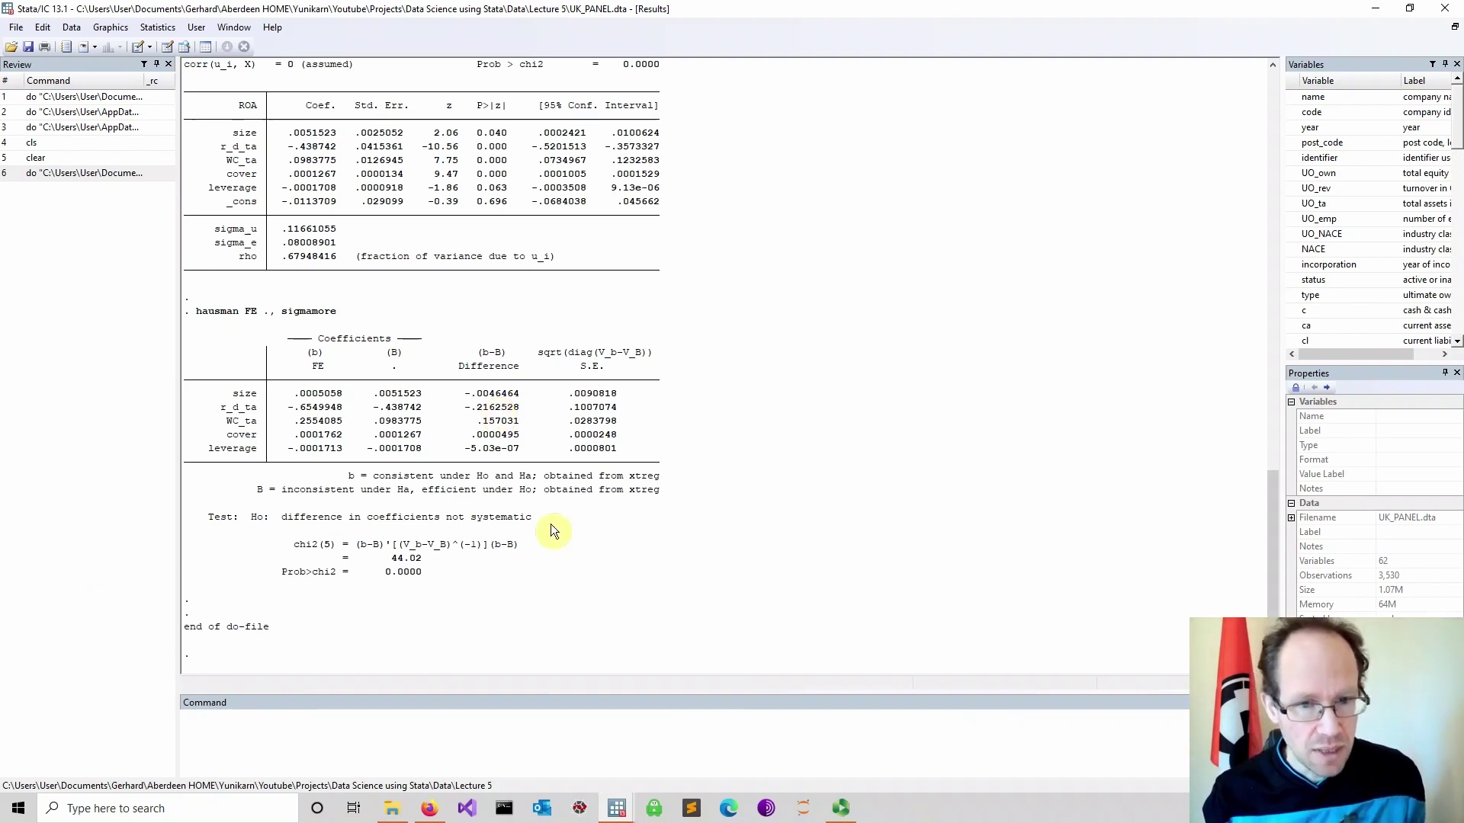
{"action": "left_click_drag", "start_coordinate": [532, 518], "coordinate": [201, 519]}
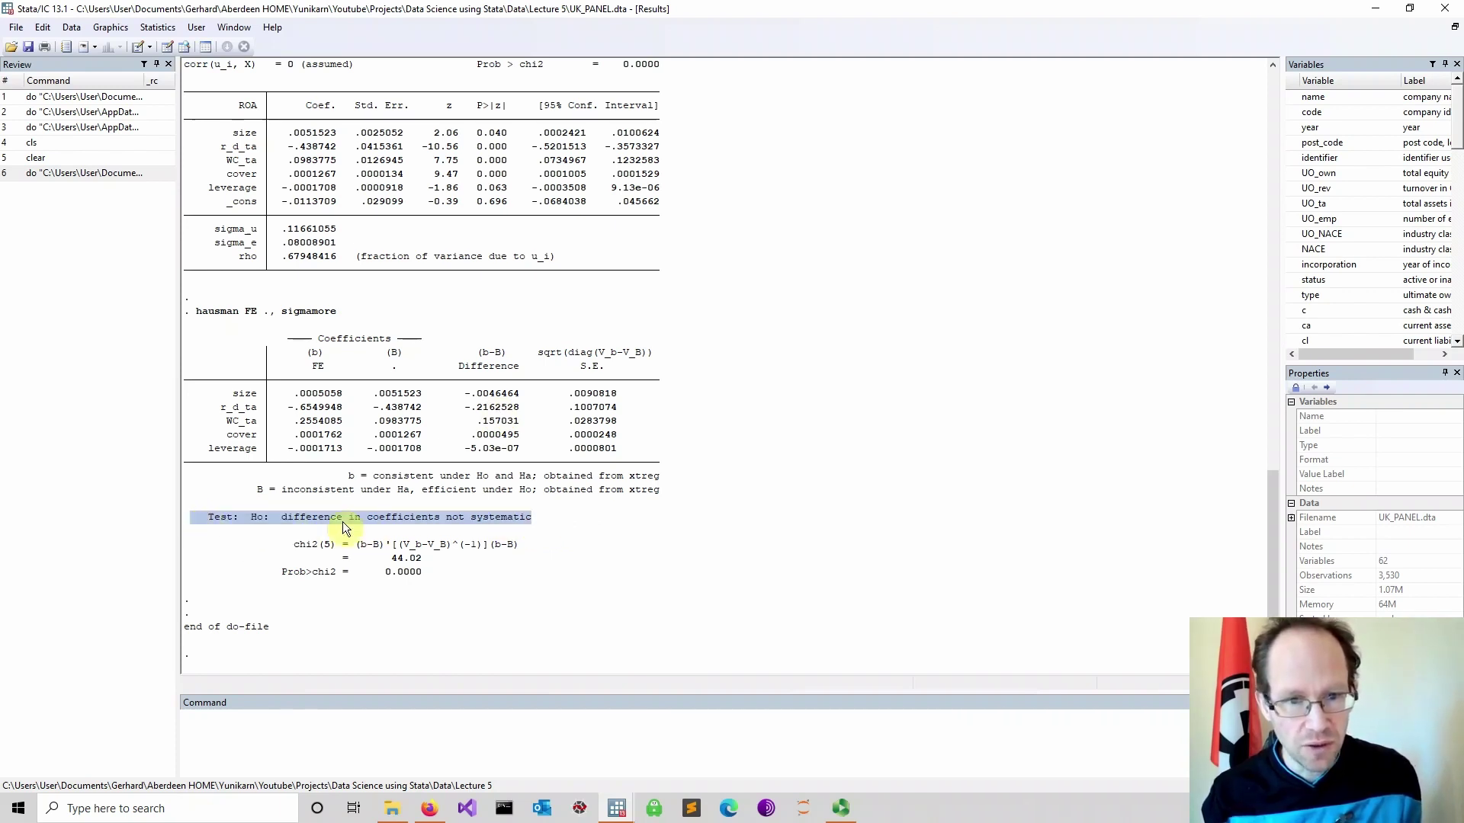
{"action": "left_click", "coordinate": [566, 523]}
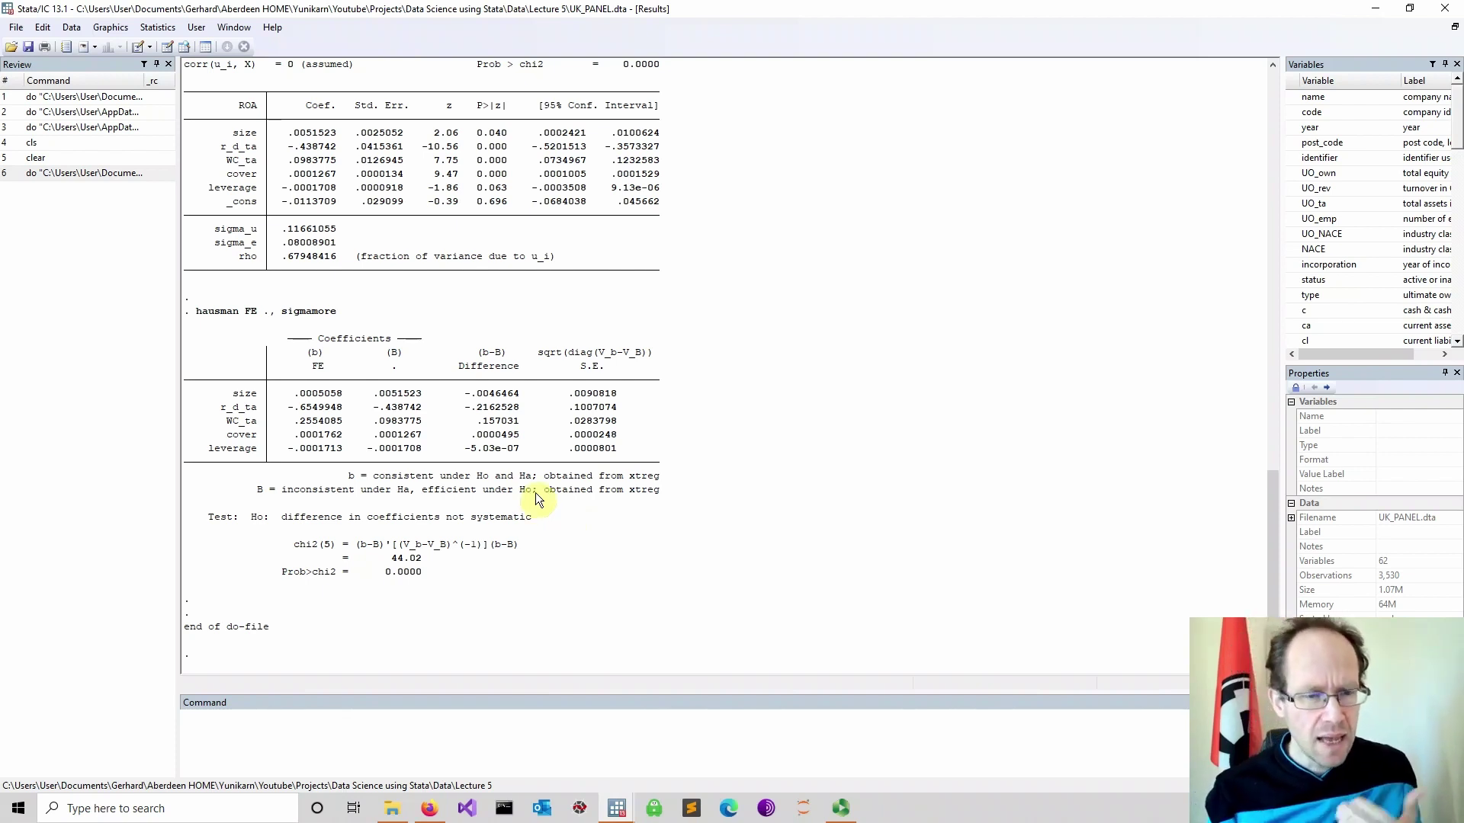
{"action": "left_click_drag", "start_coordinate": [252, 573], "coordinate": [429, 581]}
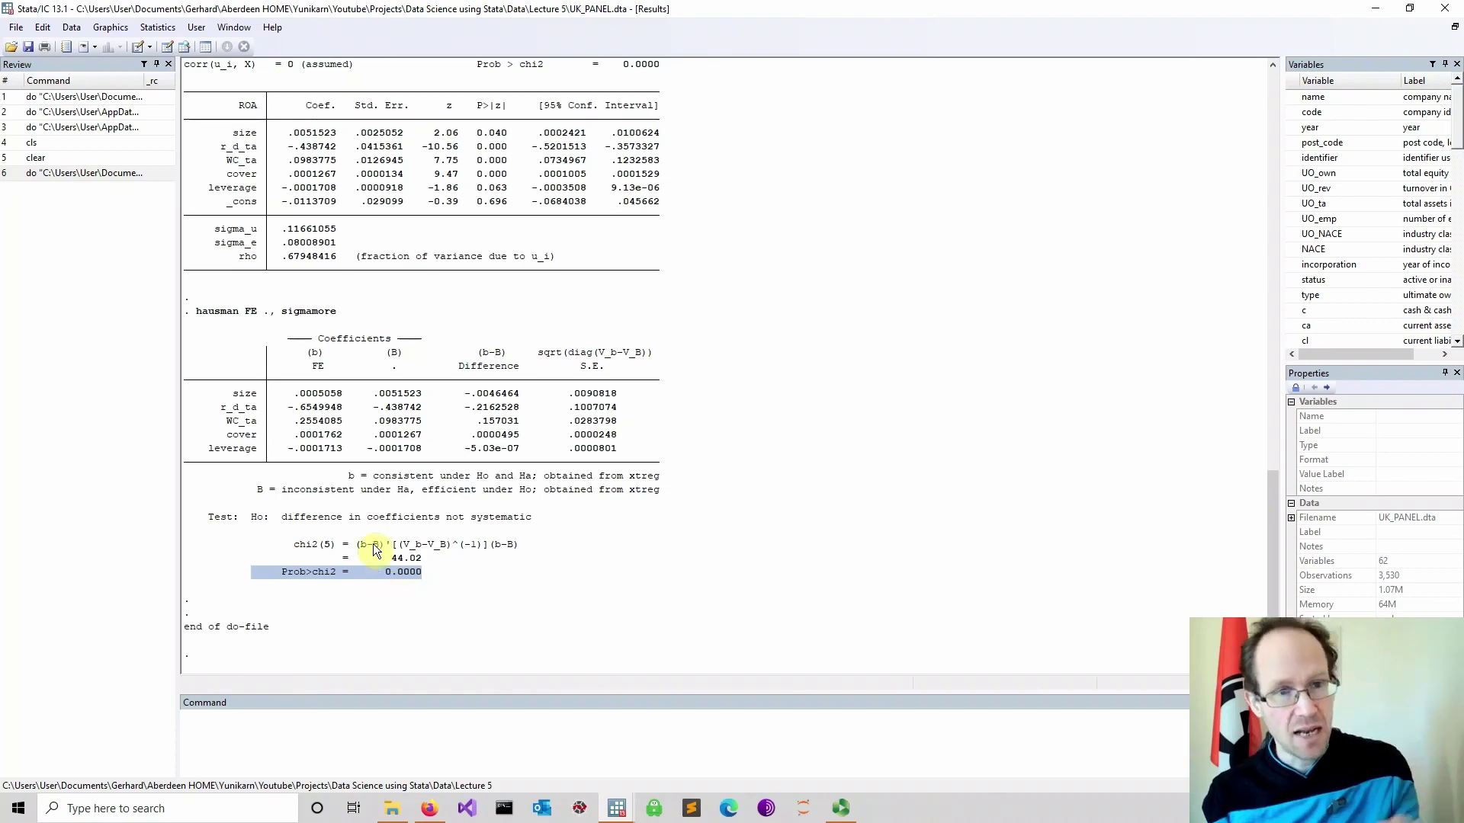
{"action": "scroll", "coordinate": [369, 545], "scroll_direction": "up", "scroll_amount": 2}
{"action": "scroll", "coordinate": [369, 545], "scroll_direction": "up", "scroll_amount": 12}
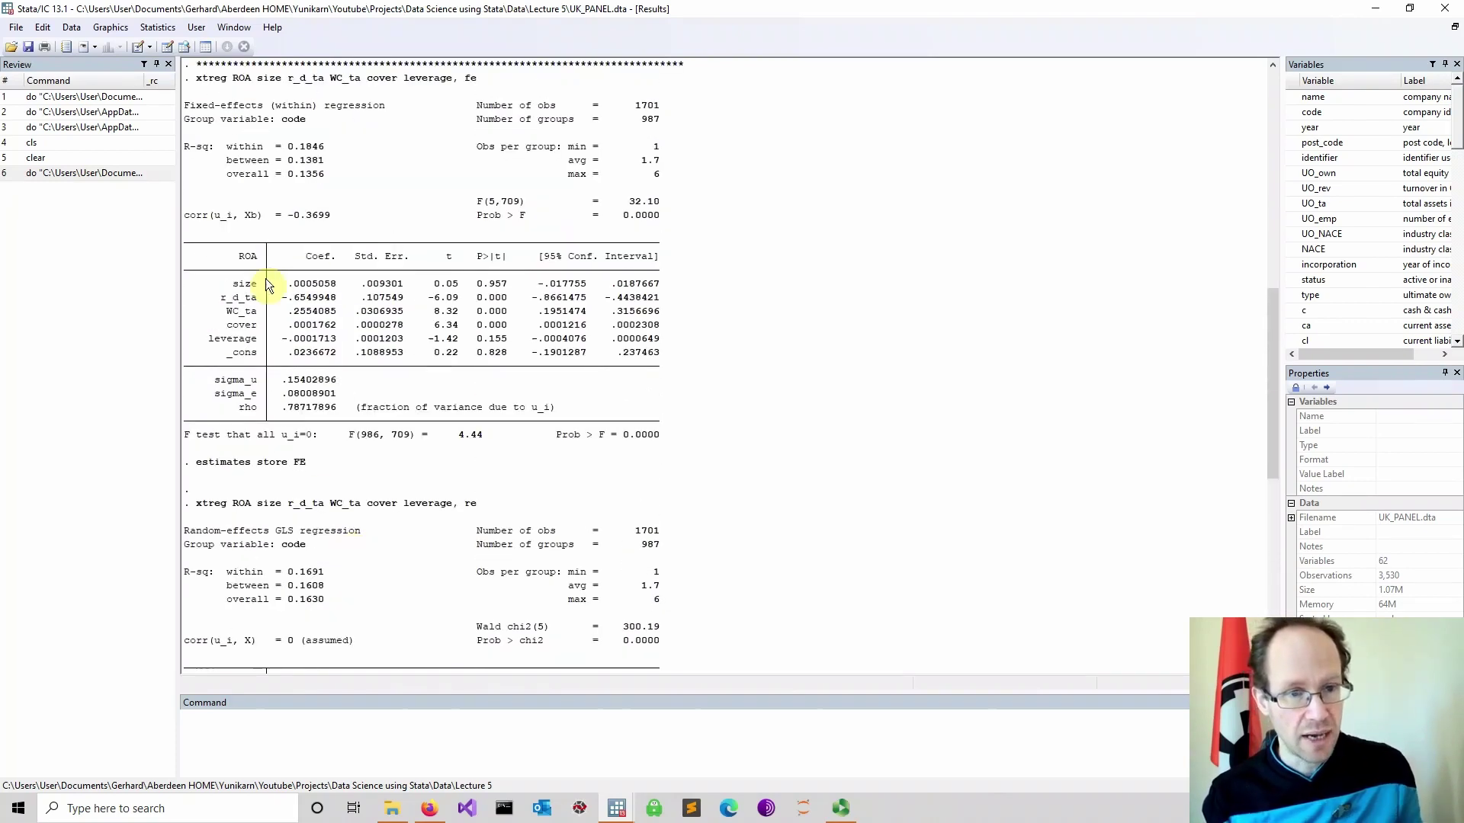
{"action": "scroll", "coordinate": [278, 385], "scroll_direction": "up", "scroll_amount": 1}
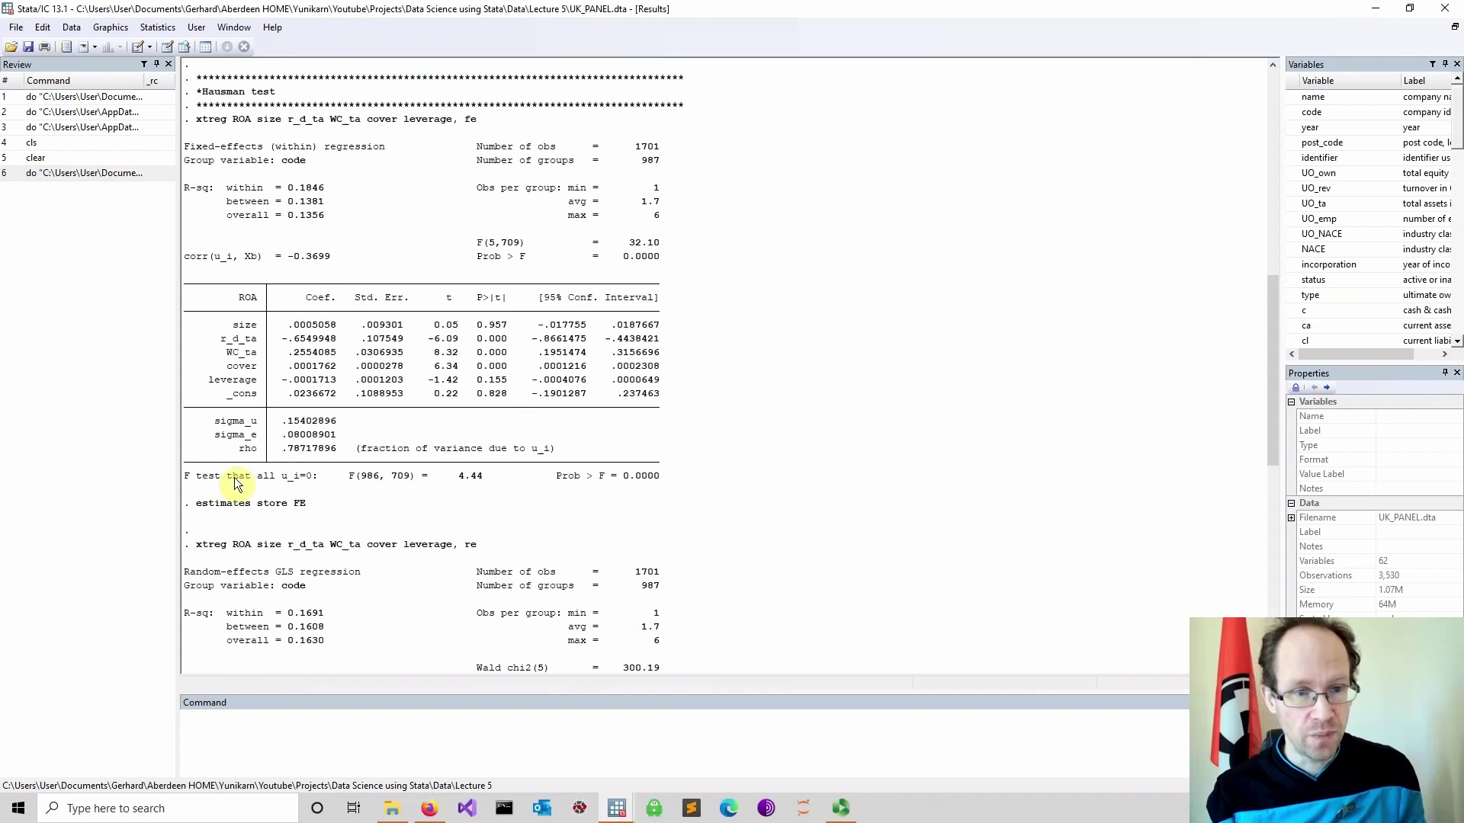
{"action": "left_click_drag", "start_coordinate": [194, 474], "coordinate": [485, 474]}
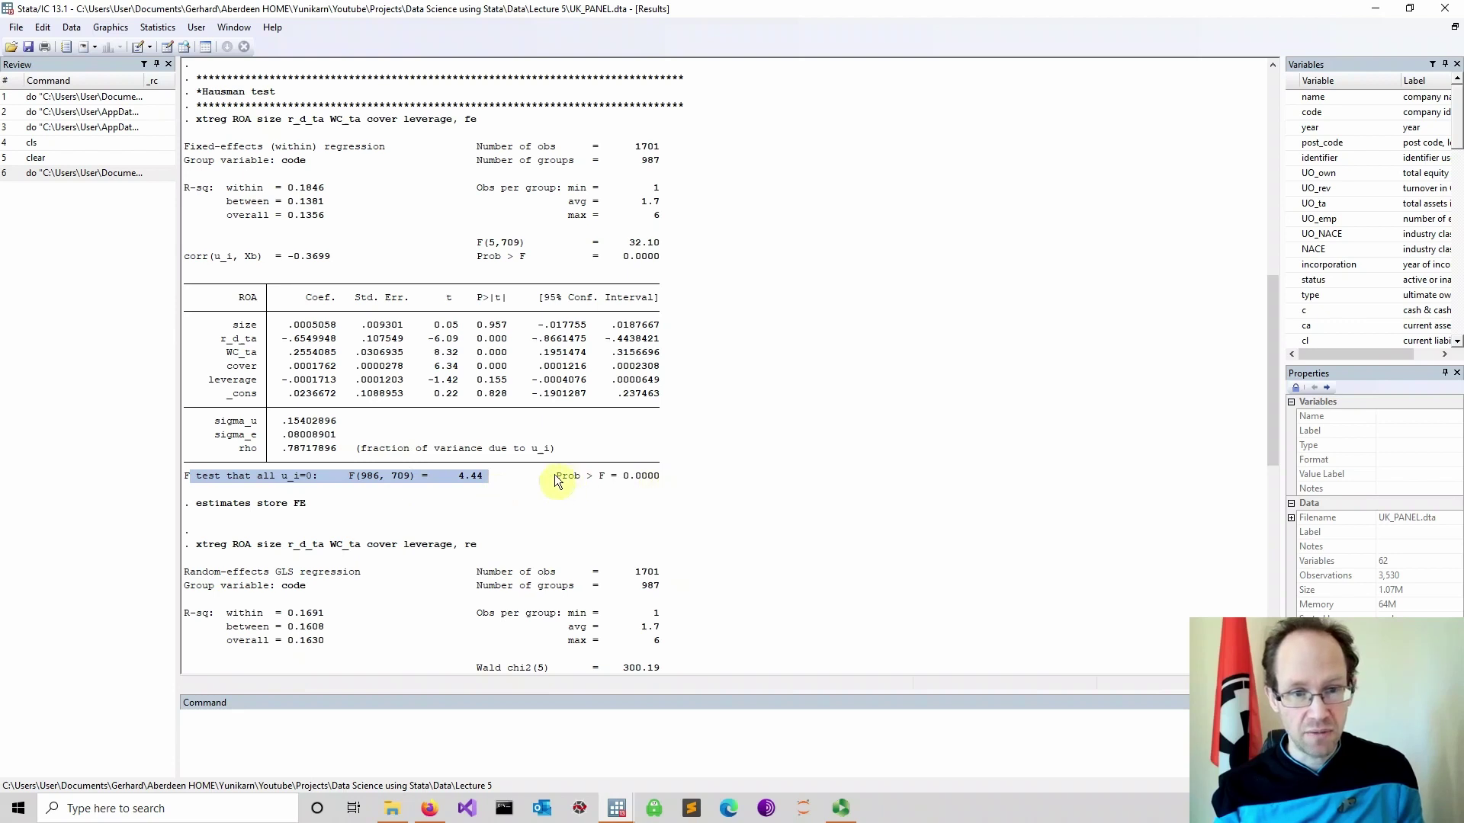
{"action": "left_click_drag", "start_coordinate": [552, 475], "coordinate": [653, 477]}
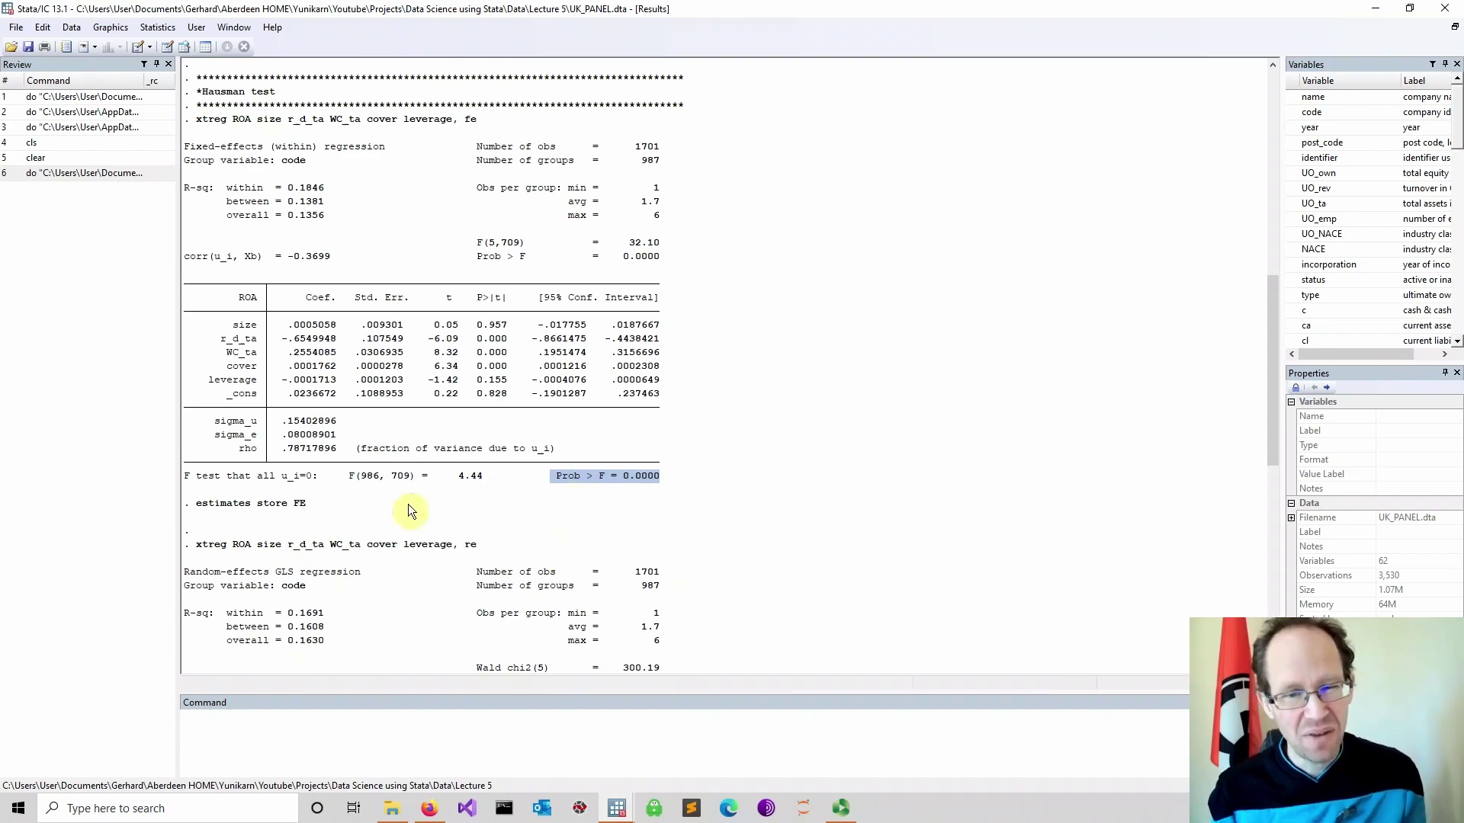
{"action": "scroll", "coordinate": [419, 491], "scroll_direction": "down", "scroll_amount": 15}
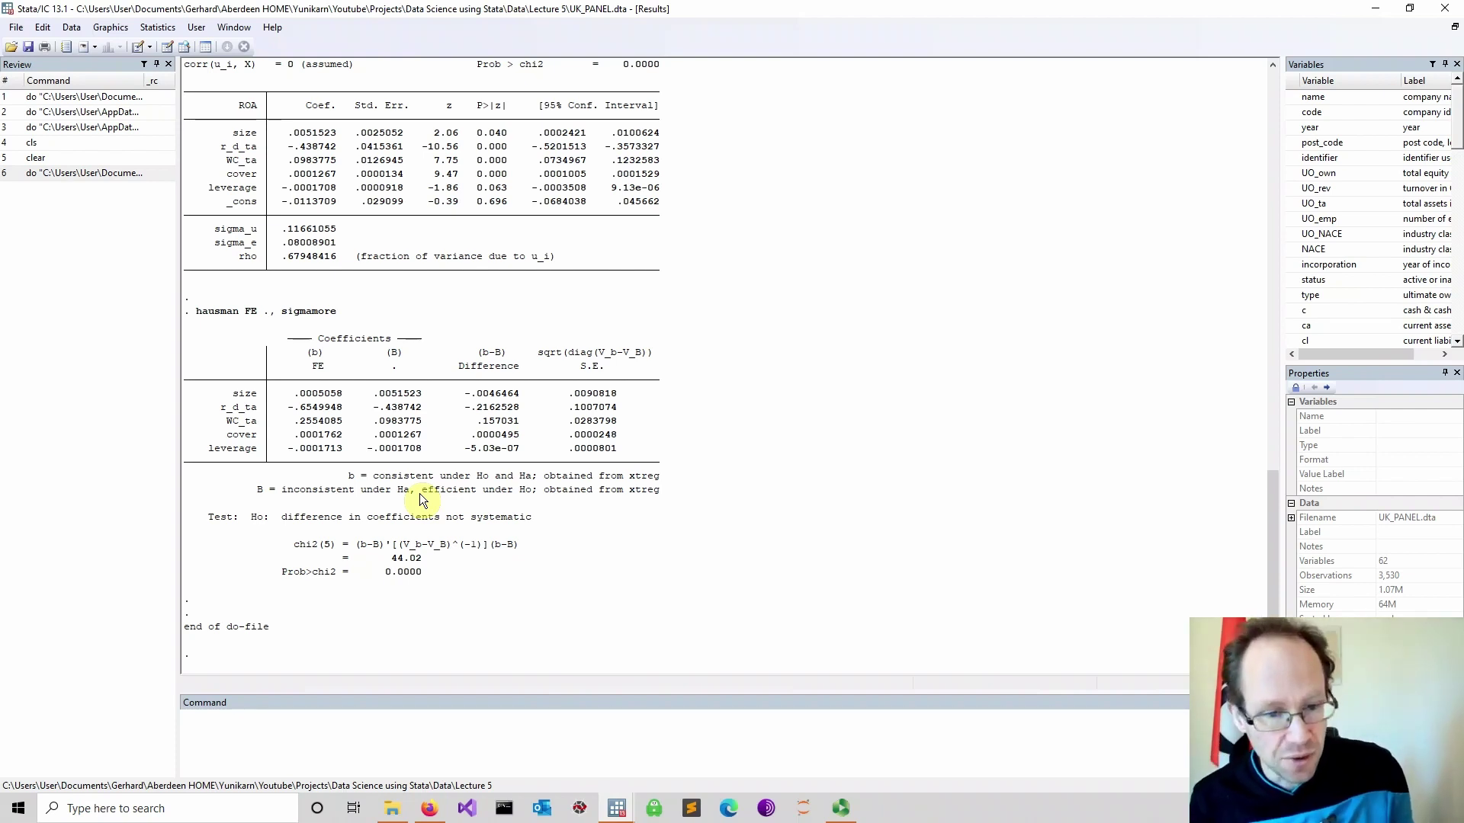
- Show the Google Scholar results for 'fixed versus random effects' in Firefox
{"action": "left_click", "coordinate": [438, 811]}
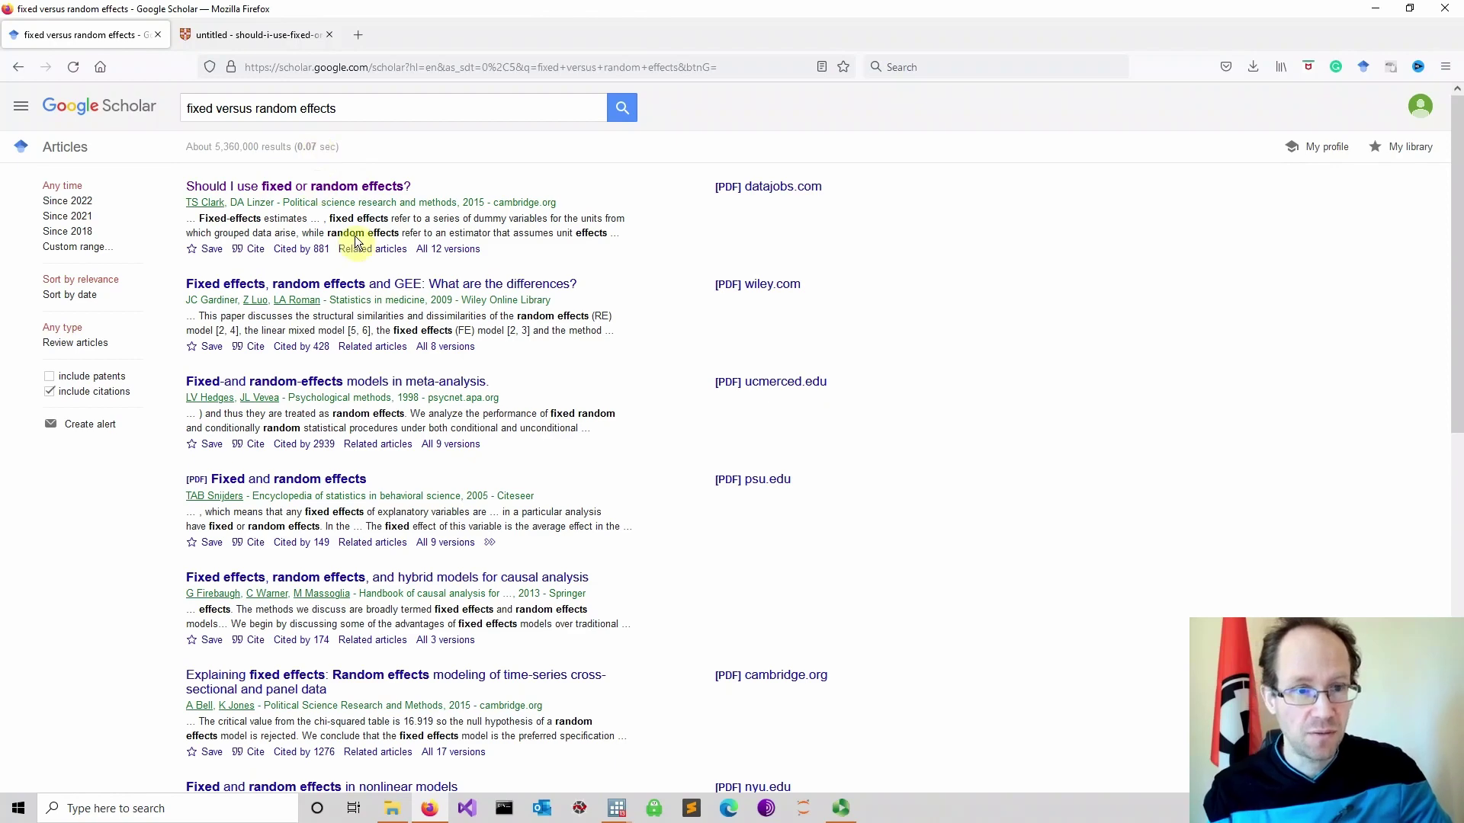
{"action": "scroll", "coordinate": [366, 237], "scroll_direction": "down", "scroll_amount": 3}
{"action": "scroll", "coordinate": [495, 555], "scroll_direction": "up", "scroll_amount": 3}
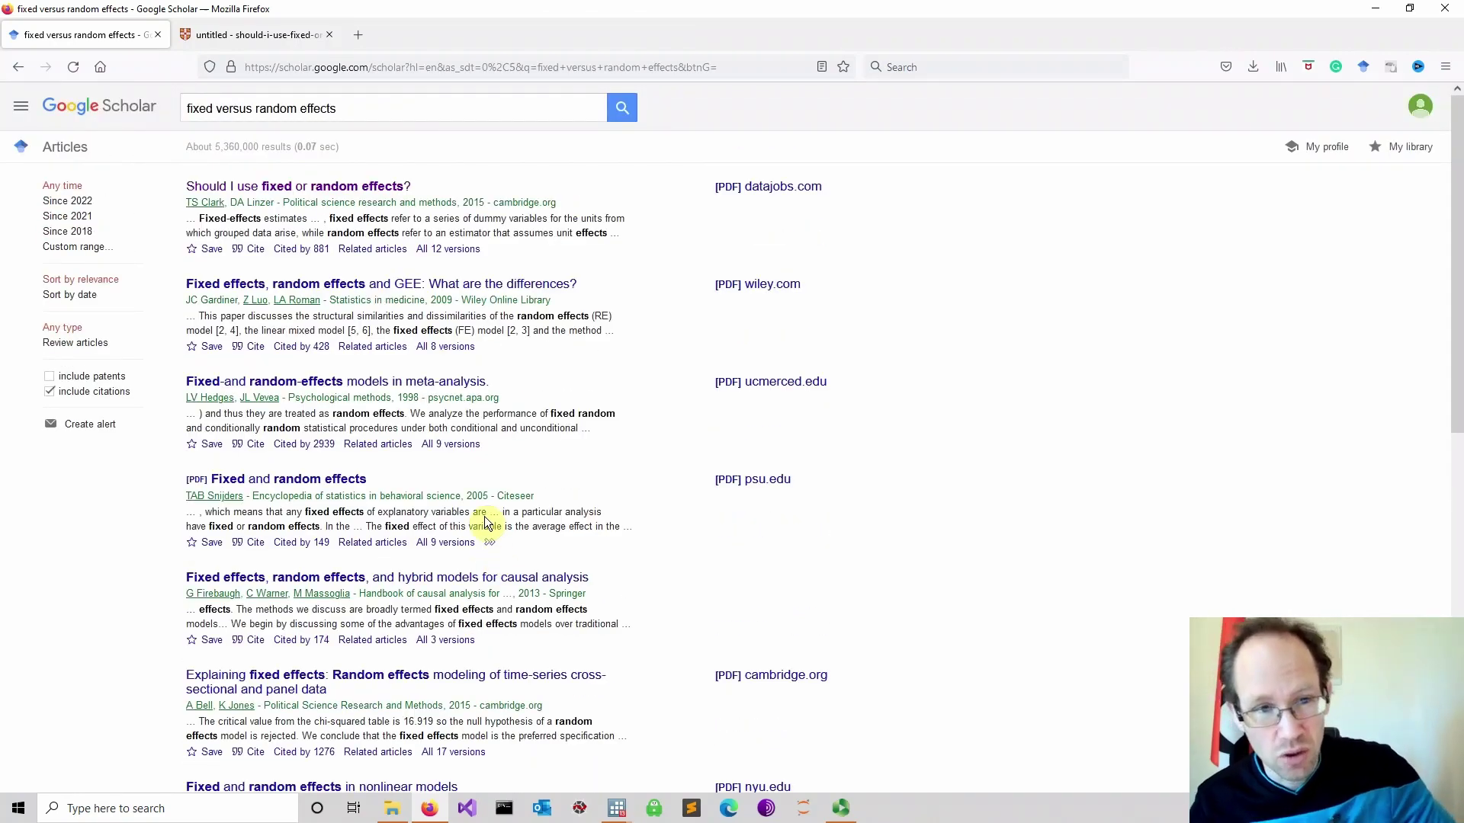
- Switch to the Firefox tab with the PDF 'Should I Use Fixed or Random Effects?'
{"action": "key", "text": "ctrl+Tab"}
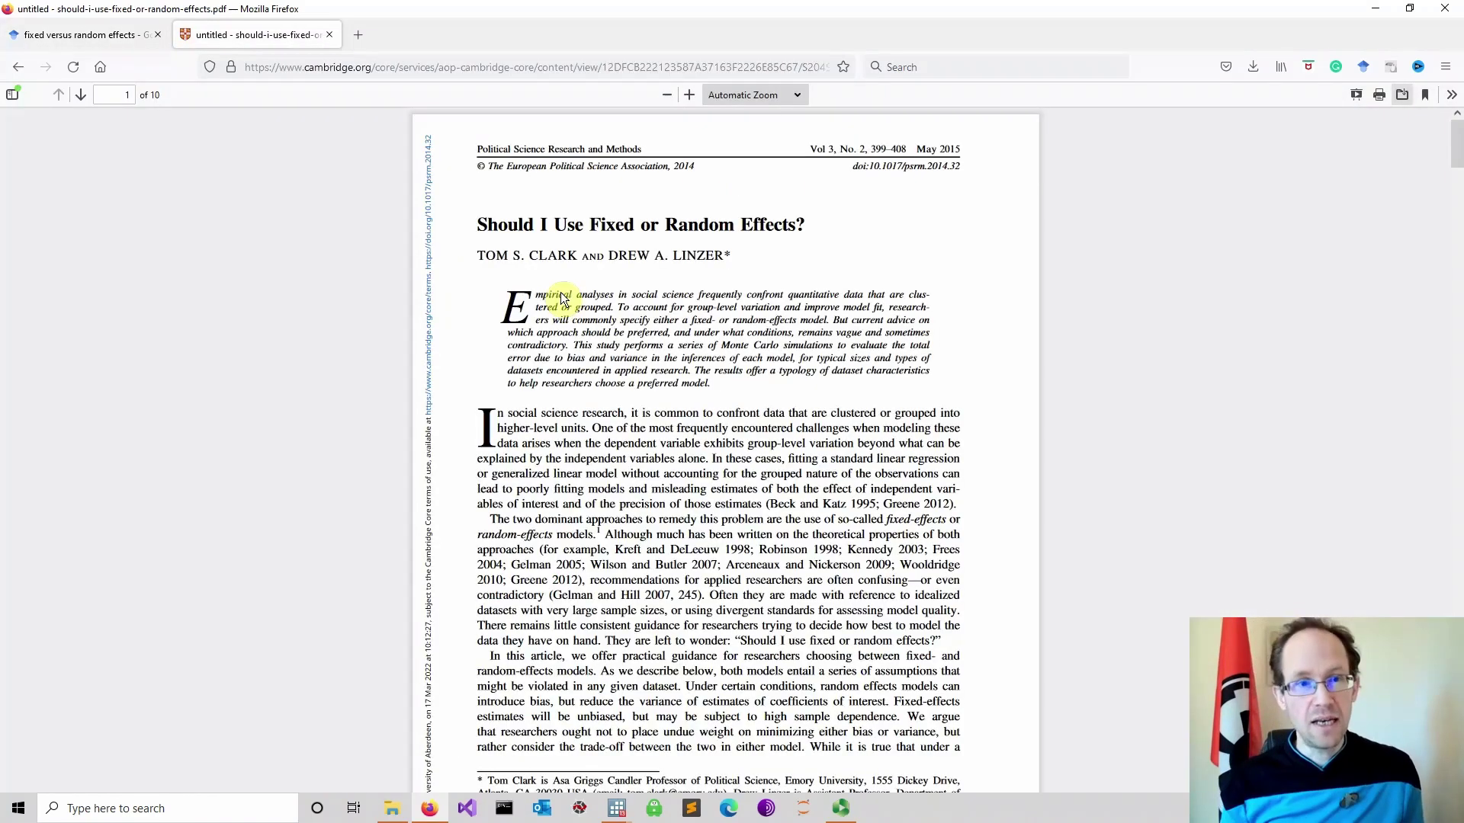